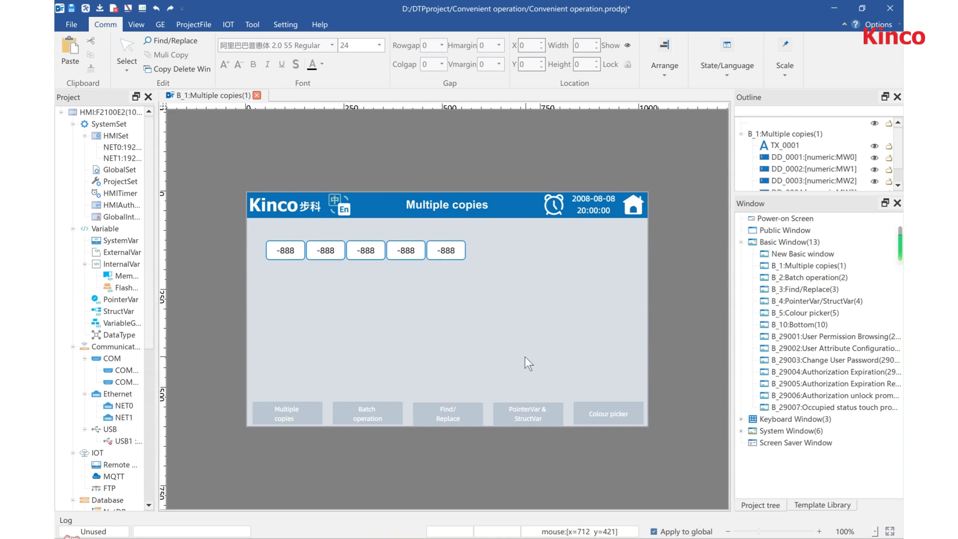
Place a numeric input bound to Array[0] directly below the first box of the existing number row
{"action": "left_click", "coordinate": [167, 29]}
{"action": "left_click", "coordinate": [304, 68]}
{"action": "left_click", "coordinate": [307, 95]}
{"action": "left_click", "coordinate": [340, 168]}
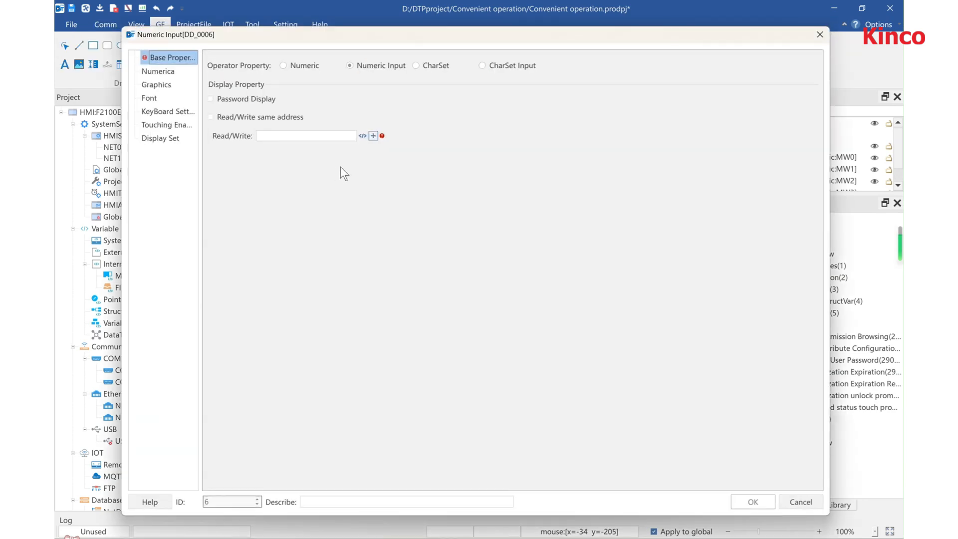
{"action": "left_click", "coordinate": [362, 135]}
{"action": "left_click", "coordinate": [303, 134]}
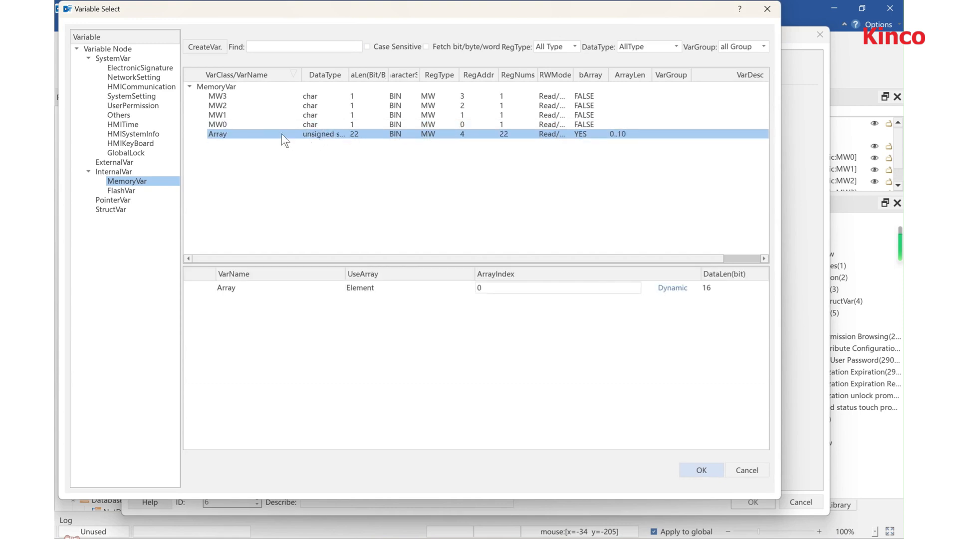
{"action": "left_click", "coordinate": [697, 469]}
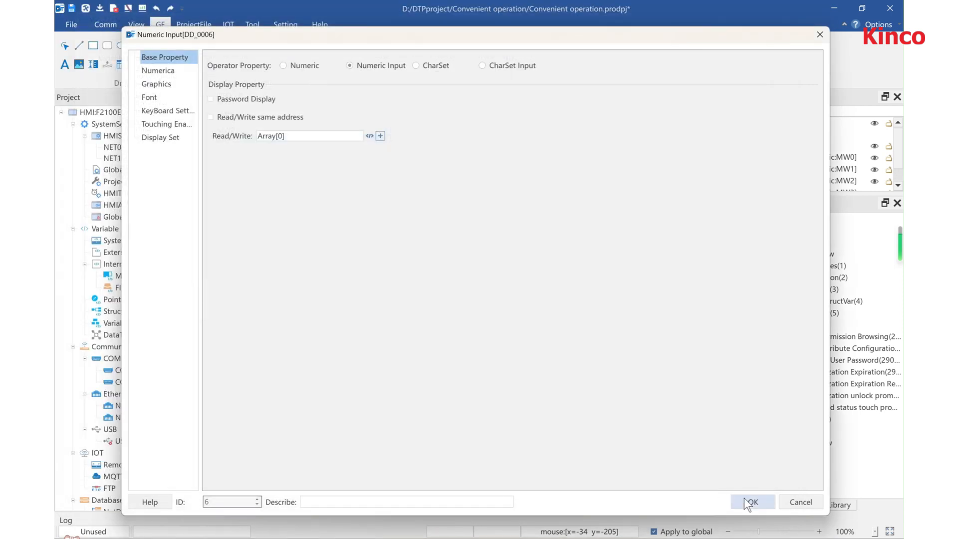
{"action": "left_click", "coordinate": [749, 501]}
{"action": "left_click", "coordinate": [265, 270]}
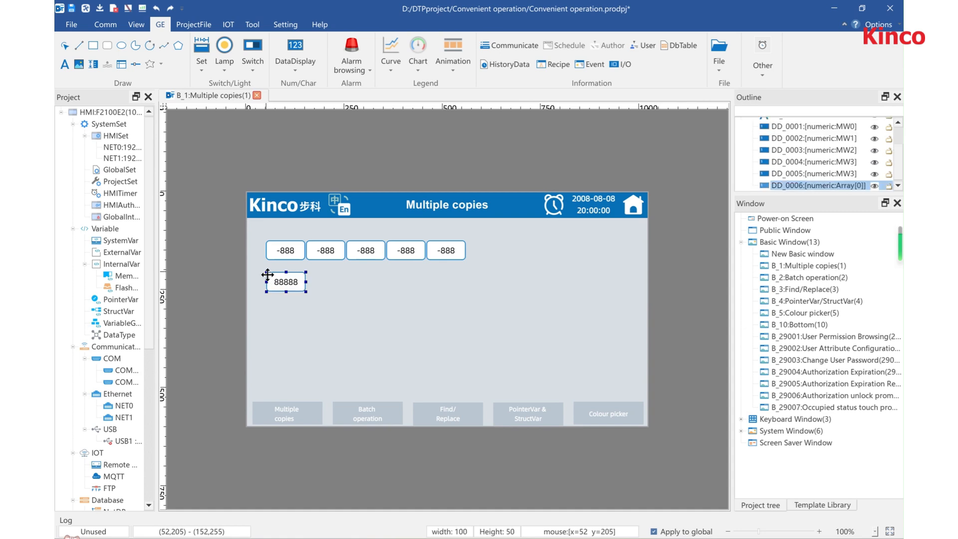
Multi-copy the Array[0] input to 5 in the X direction, using Array Variable index Changed, increasing, with a range of 2
{"action": "right_click", "coordinate": [276, 277]}
{"action": "left_click", "coordinate": [314, 334]}
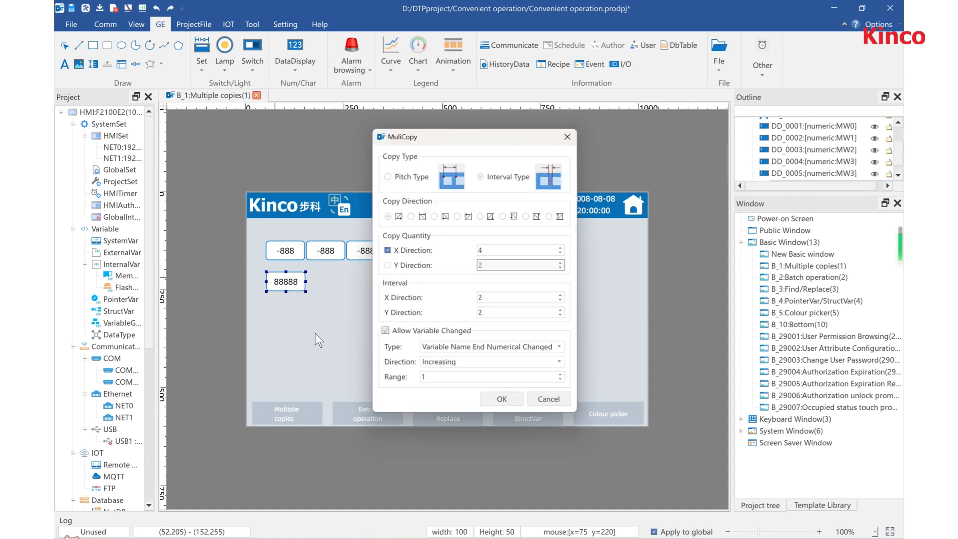
{"action": "double_click", "coordinate": [496, 251]}
{"action": "type", "text": "5"}
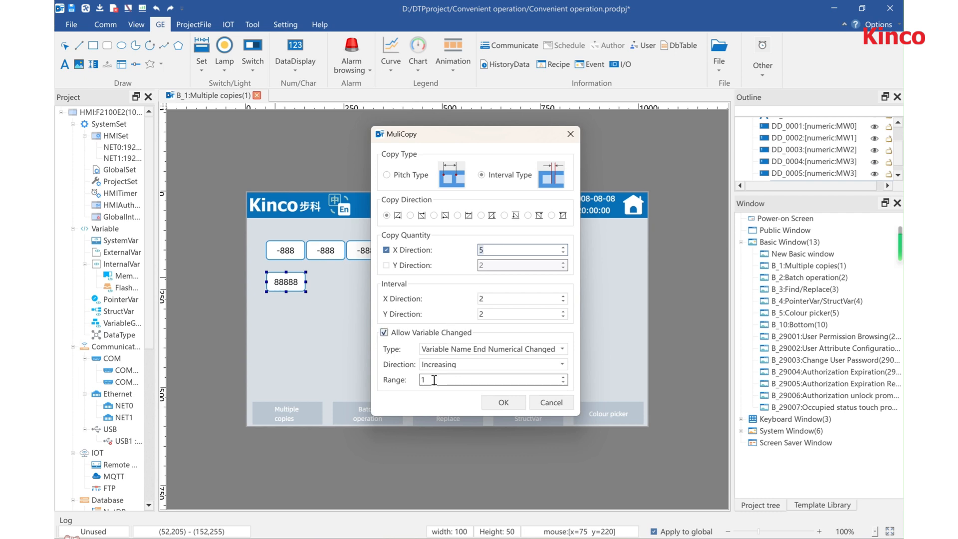
{"action": "left_click", "coordinate": [453, 351]}
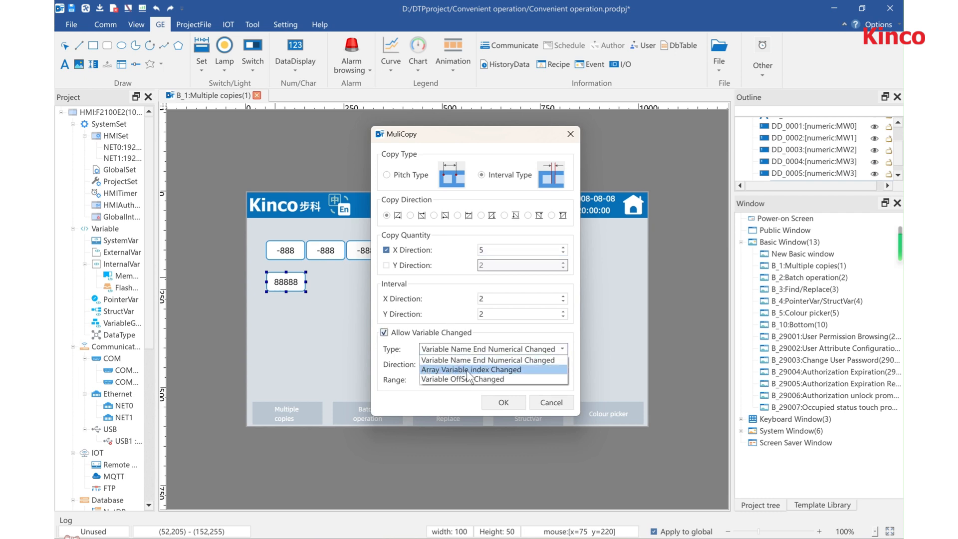
{"action": "left_click", "coordinate": [451, 369]}
{"action": "left_click", "coordinate": [435, 379]}
{"action": "left_click", "coordinate": [496, 400]}
Check the read/write variables assigned to the first three numeric inputs in the second row
{"action": "double_click", "coordinate": [296, 285]}
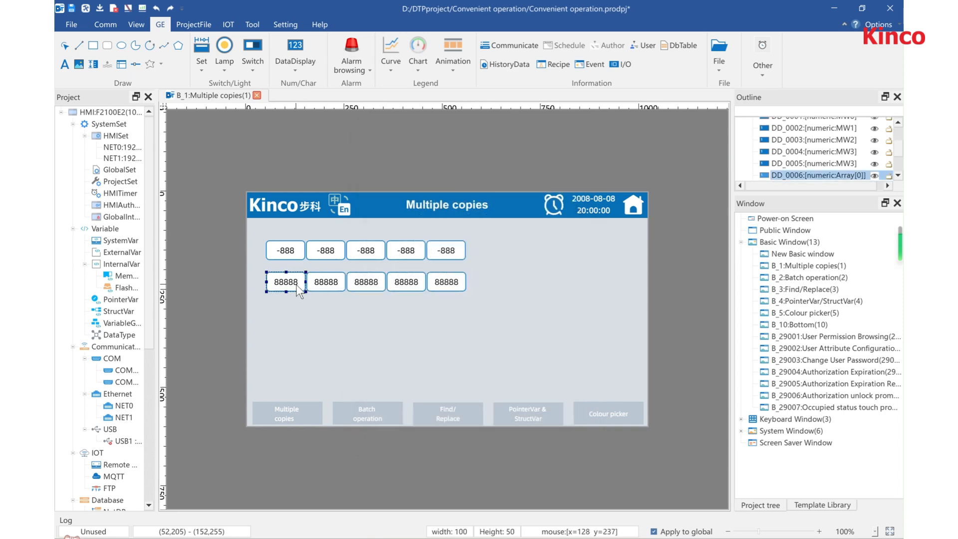
{"action": "left_click", "coordinate": [739, 497]}
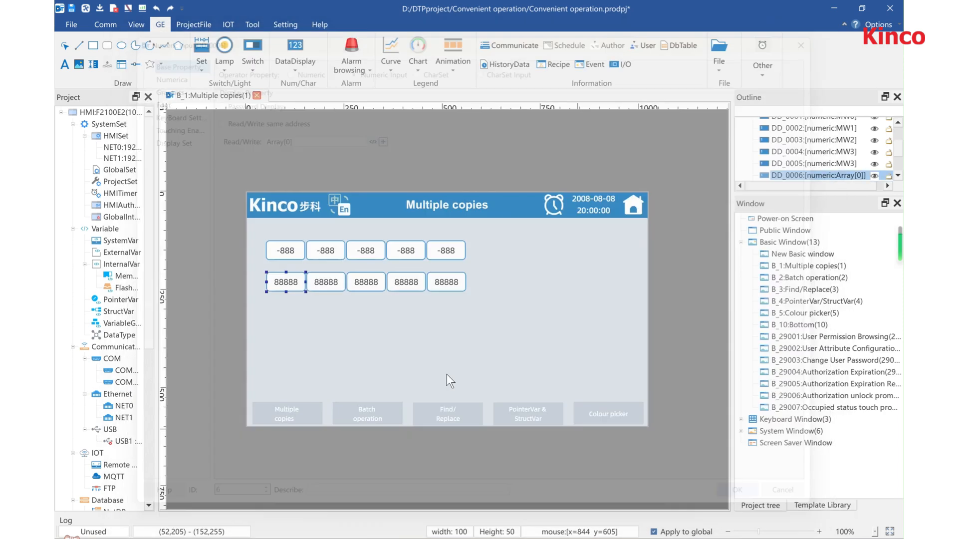
{"action": "double_click", "coordinate": [319, 284]}
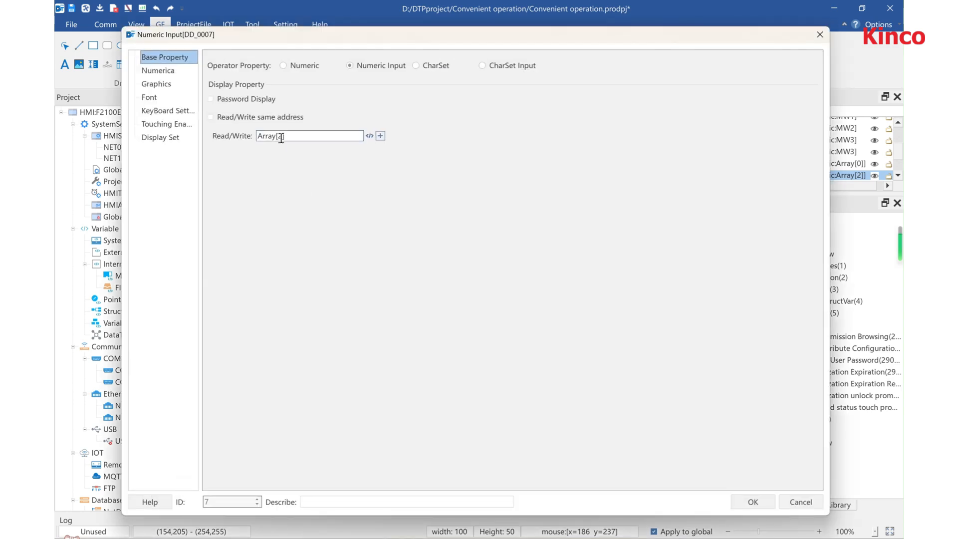
{"action": "left_click", "coordinate": [748, 497]}
{"action": "double_click", "coordinate": [361, 280]}
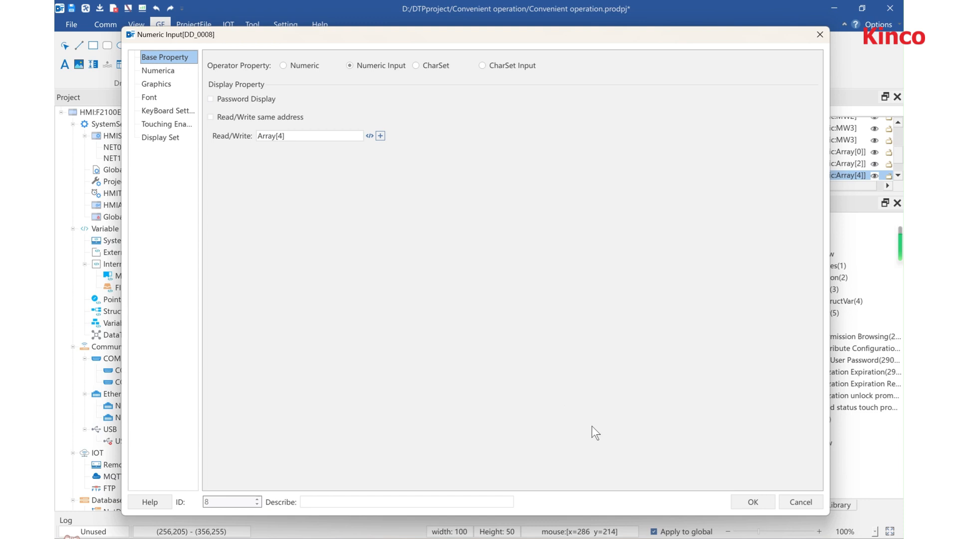
{"action": "left_click", "coordinate": [753, 501]}
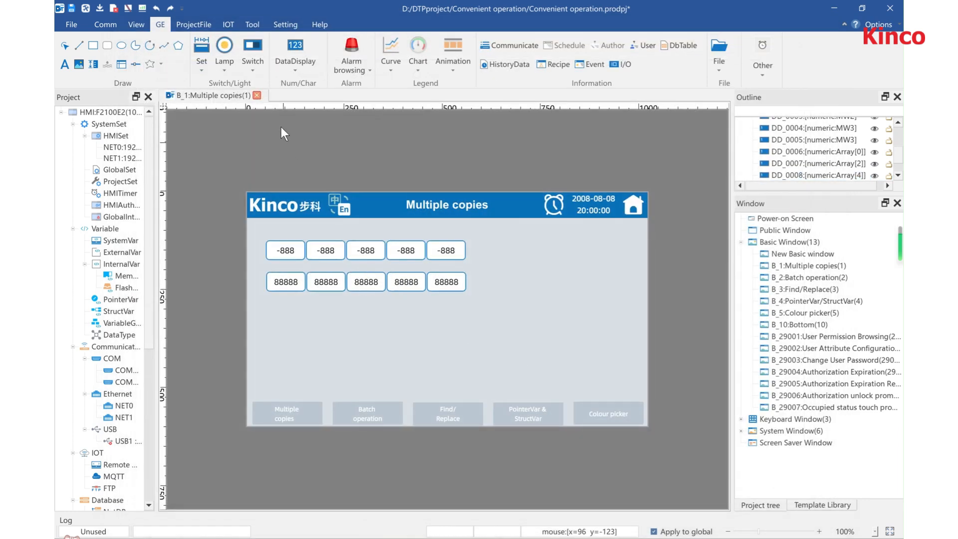
Place a bit switch below the second row, fetching bit 0 of the word variable MW0 as its read/write variable
{"action": "left_click", "coordinate": [254, 78]}
{"action": "left_click", "coordinate": [259, 85]}
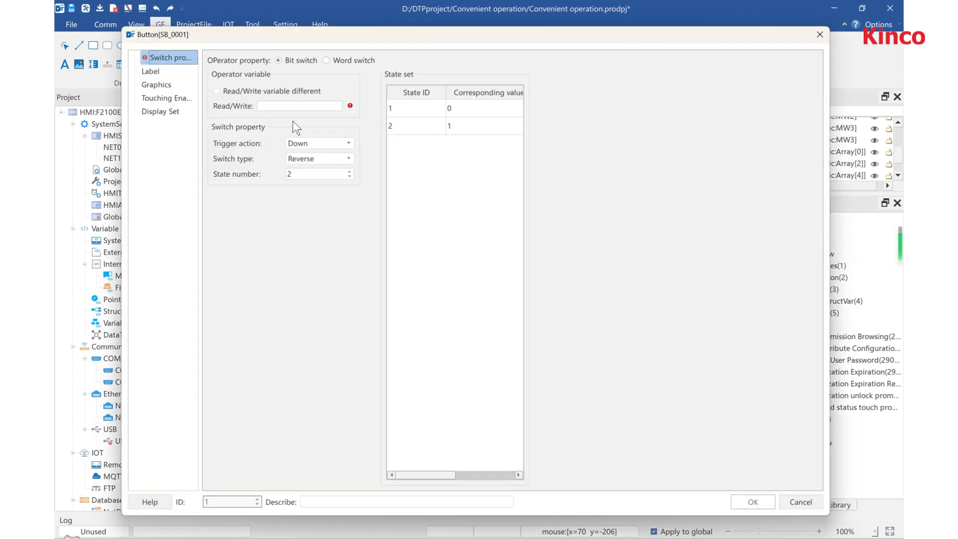
{"action": "left_click", "coordinate": [298, 106]}
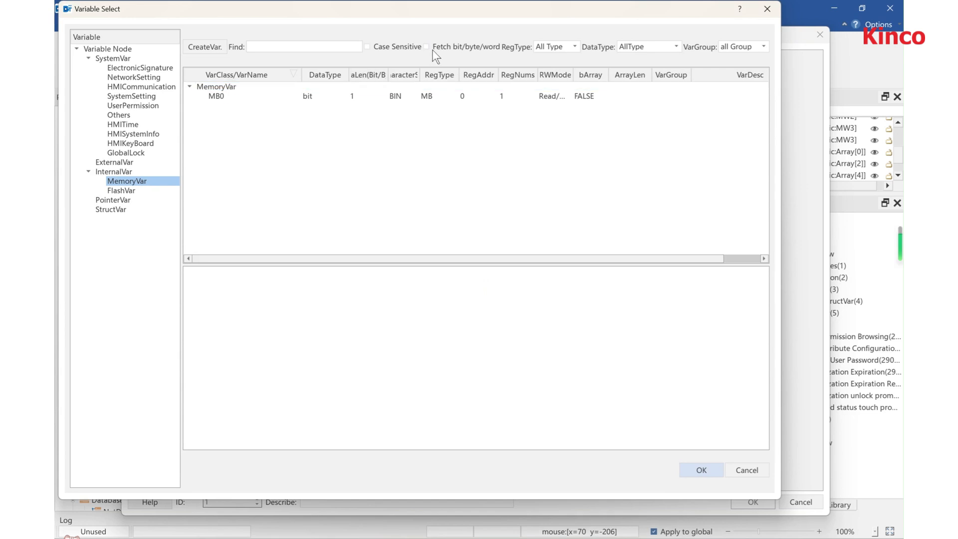
{"action": "left_click", "coordinate": [433, 46]}
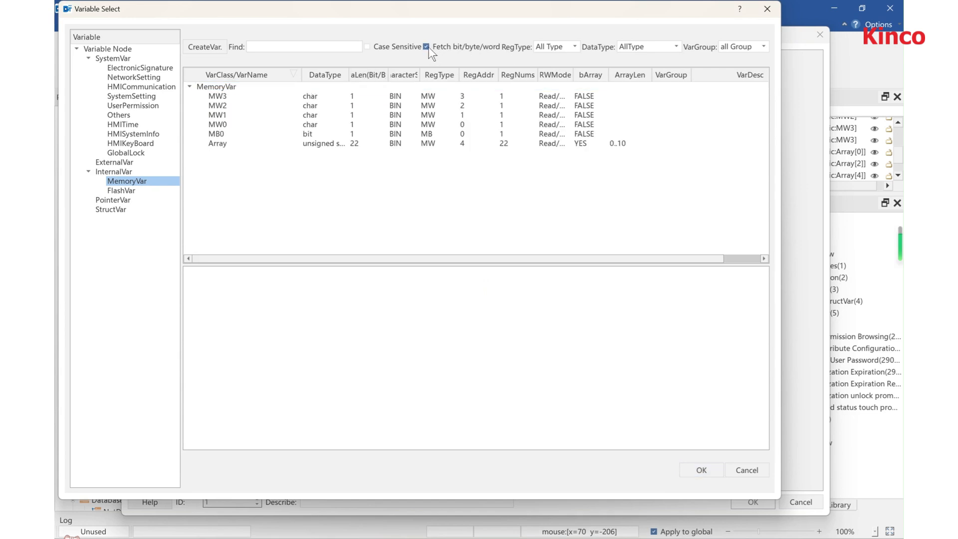
{"action": "left_click", "coordinate": [268, 123]}
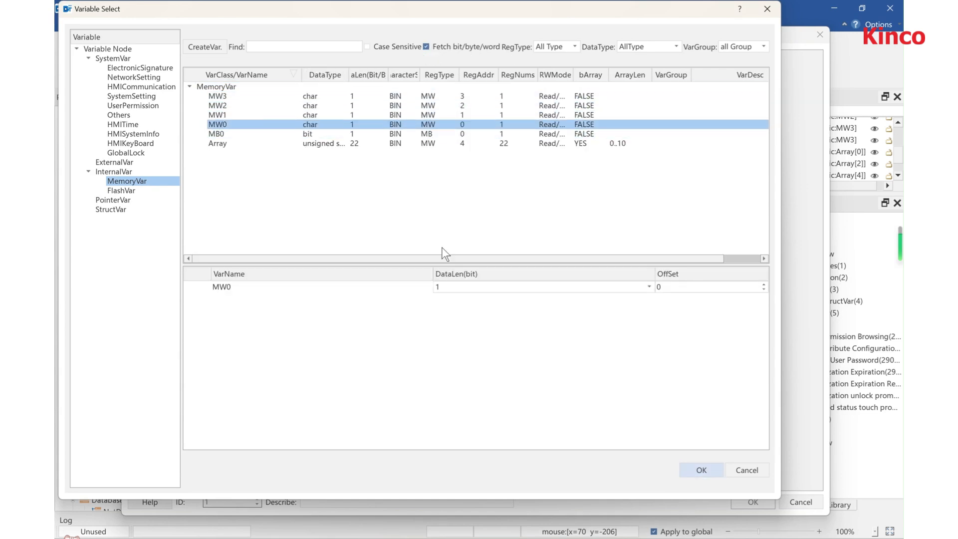
{"action": "left_click", "coordinate": [693, 467]}
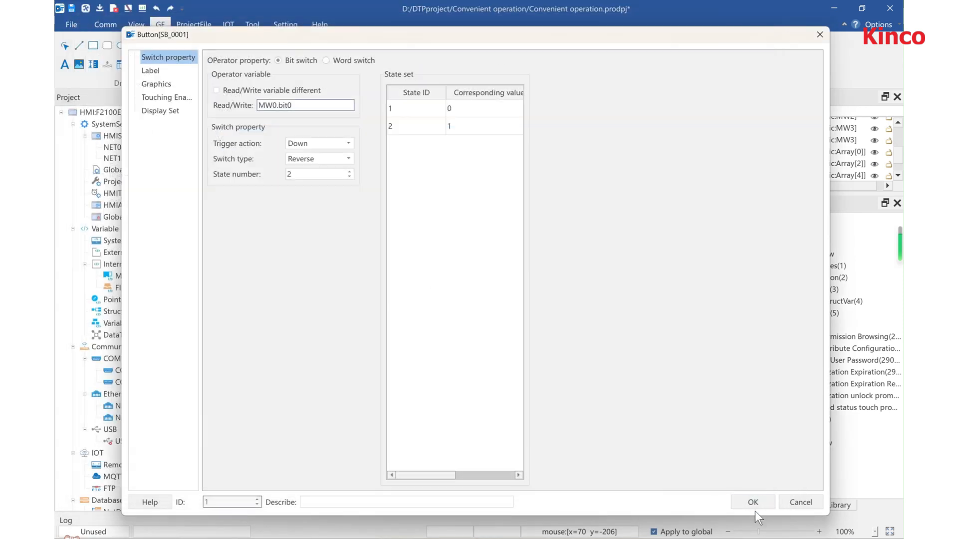
{"action": "left_click", "coordinate": [753, 503]}
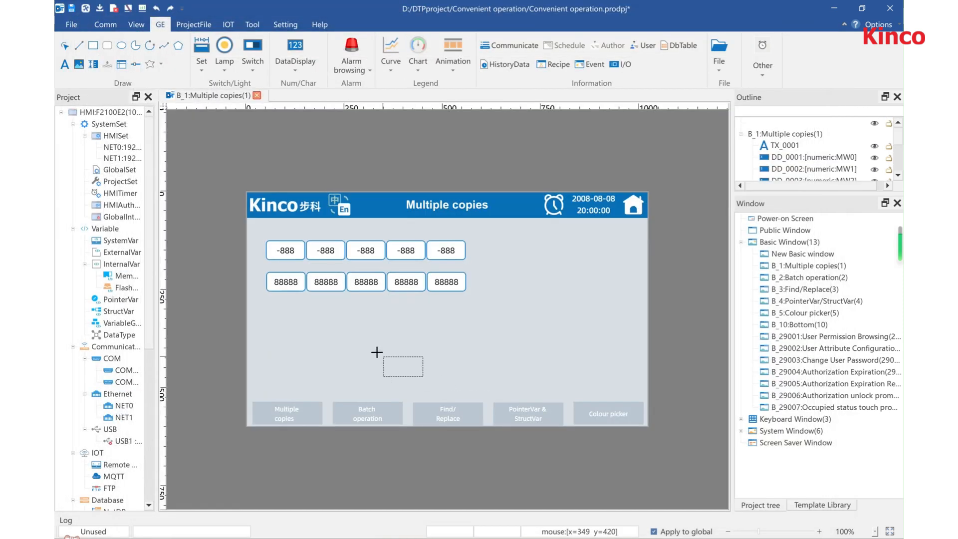
{"action": "left_click", "coordinate": [264, 304]}
Multi-copy the switch to 5 in the X direction, using Variable OffSet Changed, increasing, with a range of 1
{"action": "right_click", "coordinate": [273, 314]}
{"action": "left_click", "coordinate": [311, 370]}
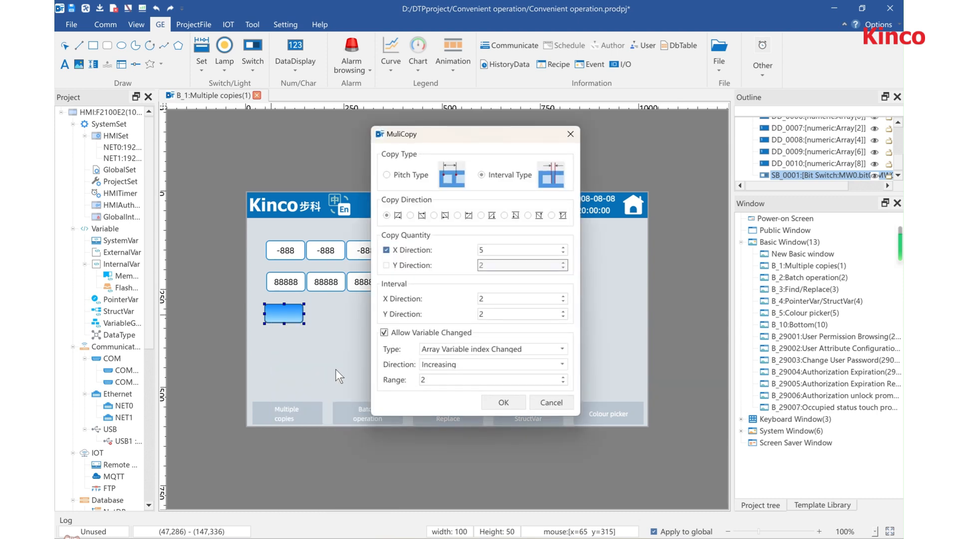
{"action": "left_click", "coordinate": [445, 348]}
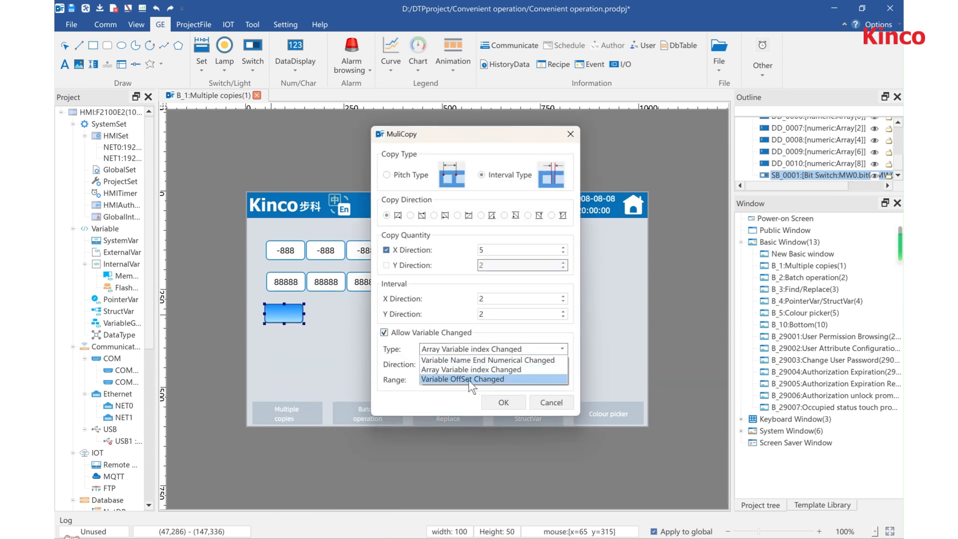
{"action": "left_click", "coordinate": [486, 379]}
{"action": "double_click", "coordinate": [454, 380]}
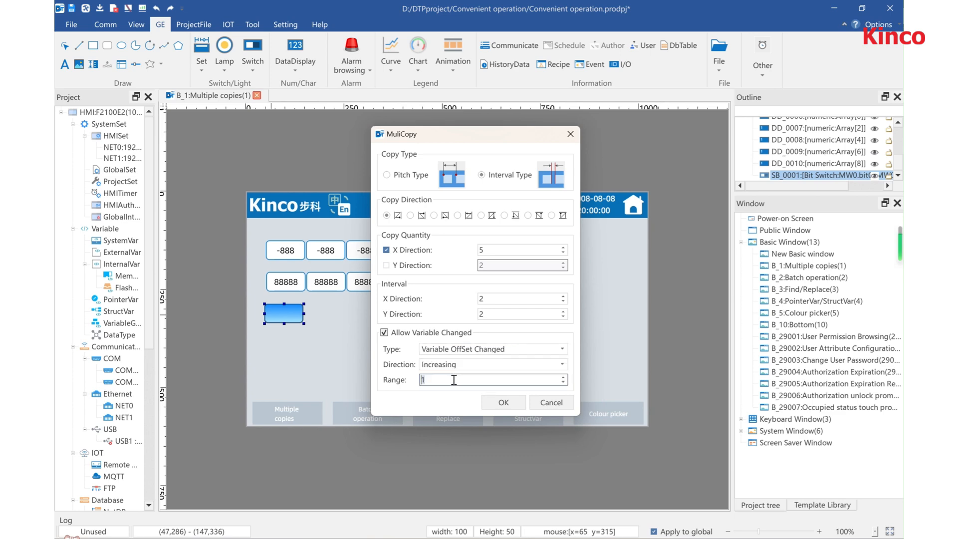
{"action": "left_click", "coordinate": [502, 403]}
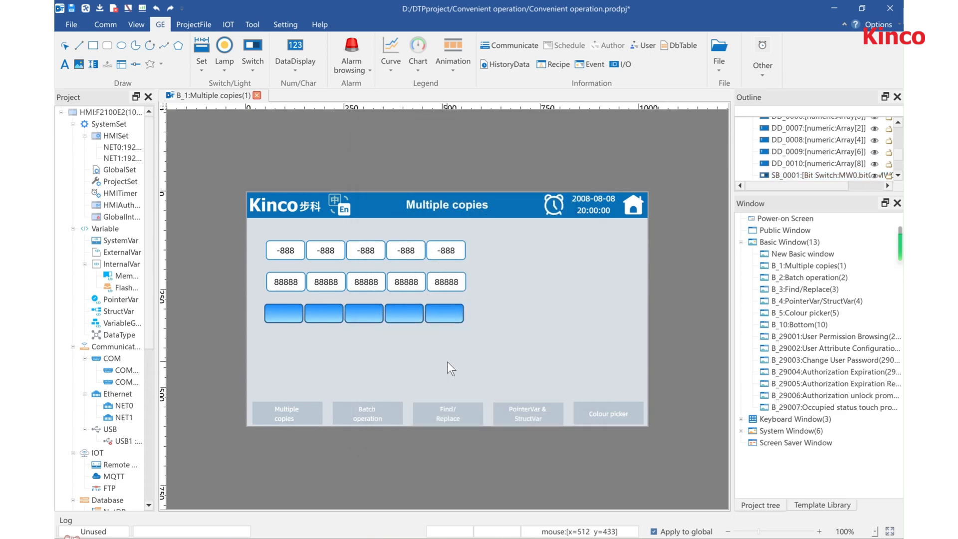
Check the read/write bit variables assigned to the first three switches in the new row
{"action": "double_click", "coordinate": [294, 319]}
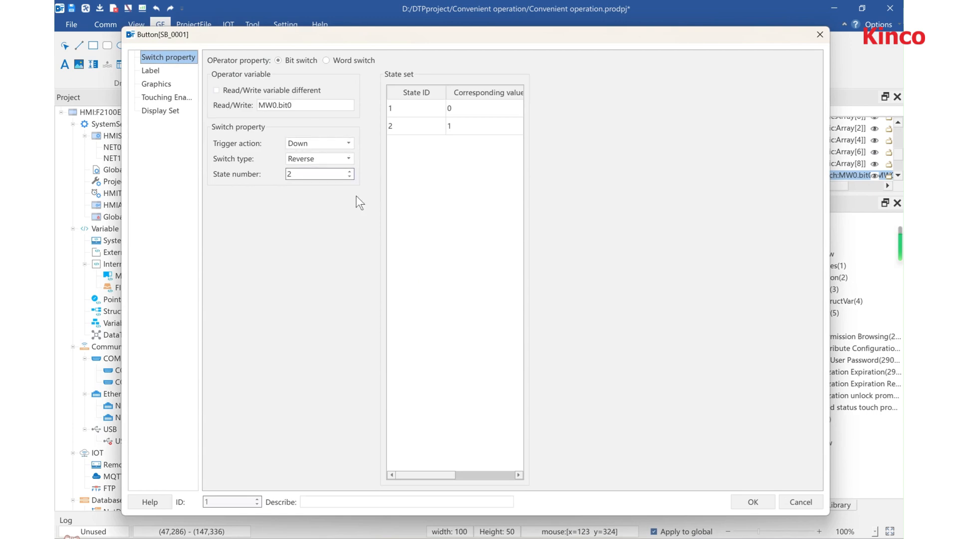
{"action": "key", "text": "Escape"}
{"action": "double_click", "coordinate": [334, 316]}
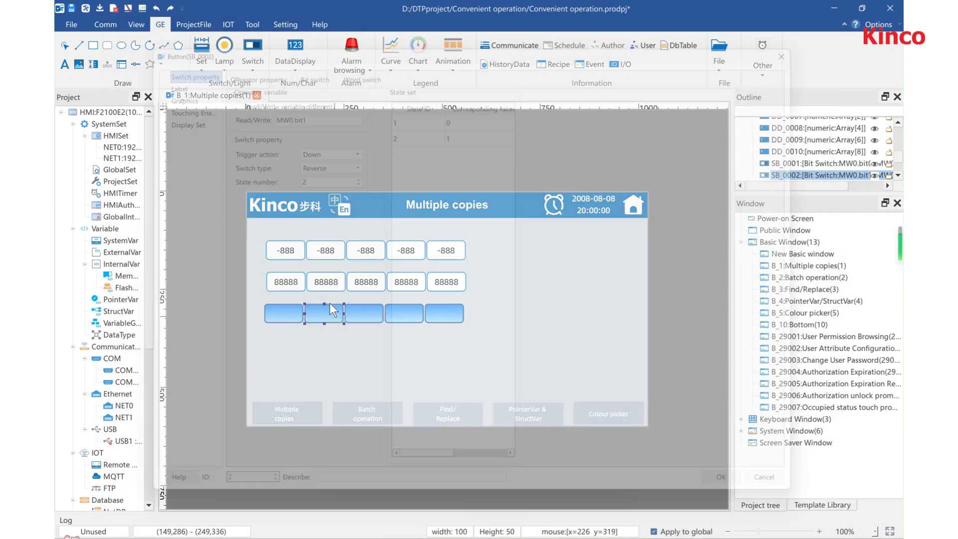
{"action": "left_click", "coordinate": [750, 506]}
{"action": "double_click", "coordinate": [369, 313]}
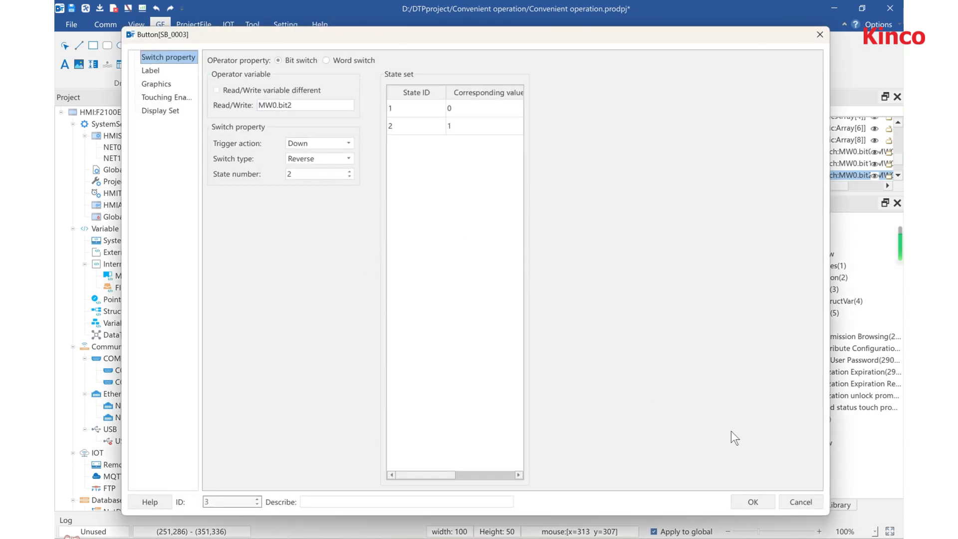
{"action": "left_click", "coordinate": [750, 502]}
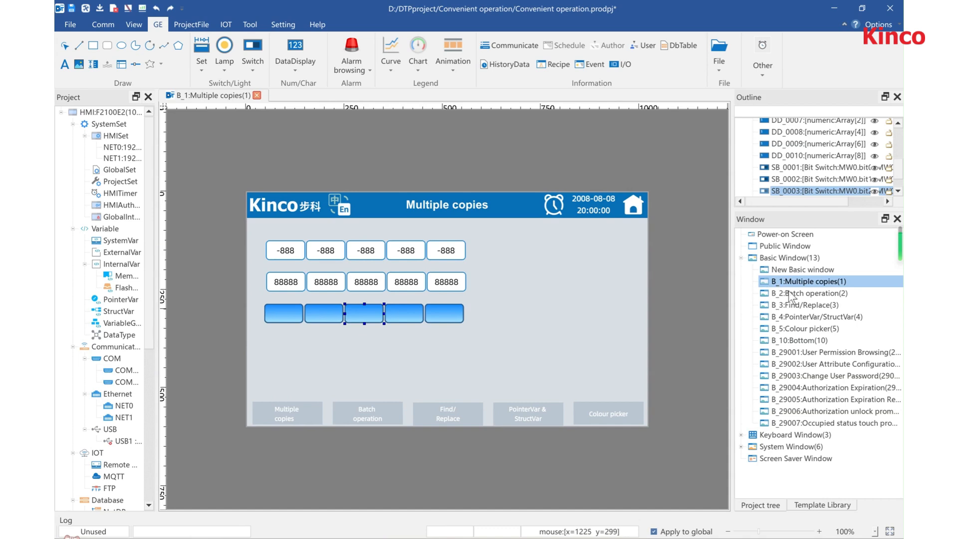
Open the B_2:Batch operation window and review the common property and batch modify options for Bit Set, Bit Lamp and Bit Switch
{"action": "left_click", "coordinate": [789, 293]}
{"action": "double_click", "coordinate": [788, 293]}
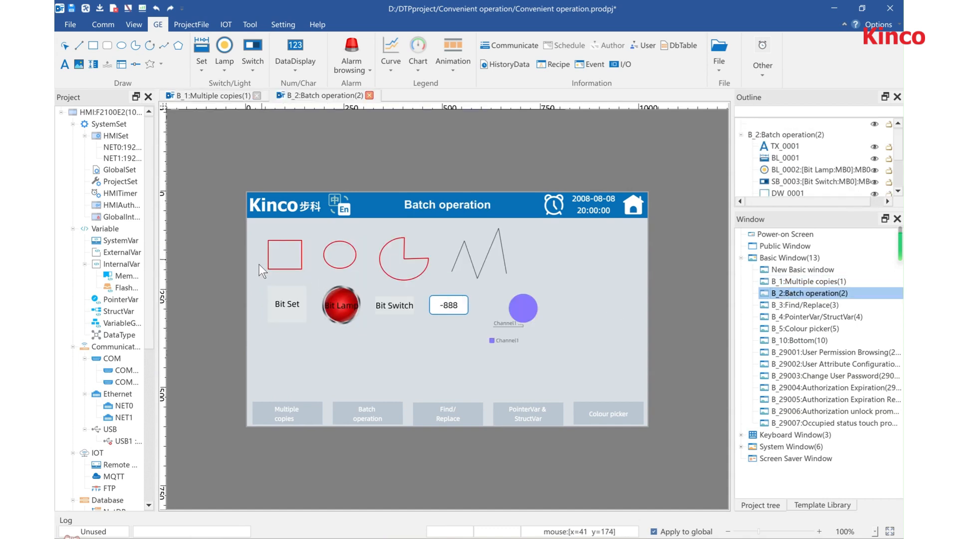
{"action": "left_click_drag", "start_coordinate": [253, 277], "coordinate": [445, 346]}
{"action": "right_click", "coordinate": [400, 302]}
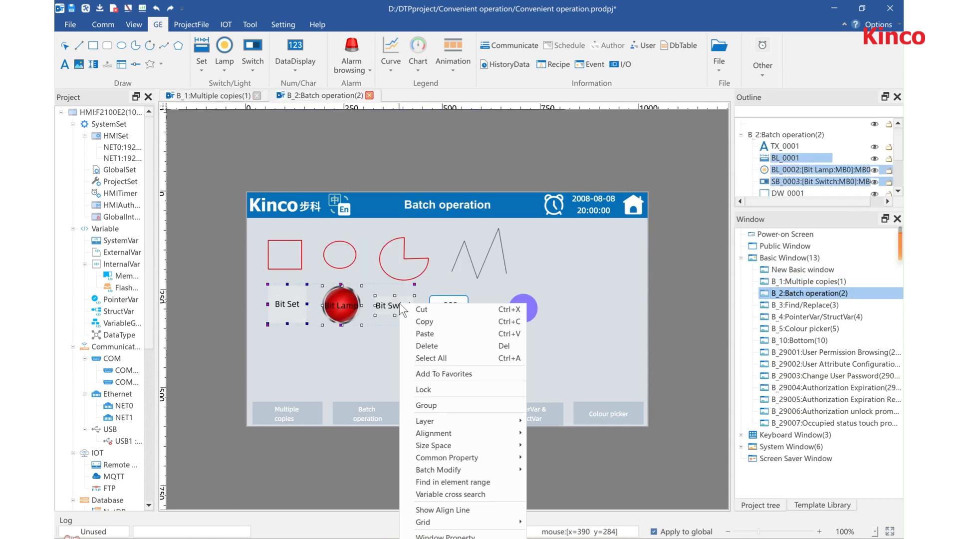
{"action": "mouse_move", "coordinate": [443, 470]}
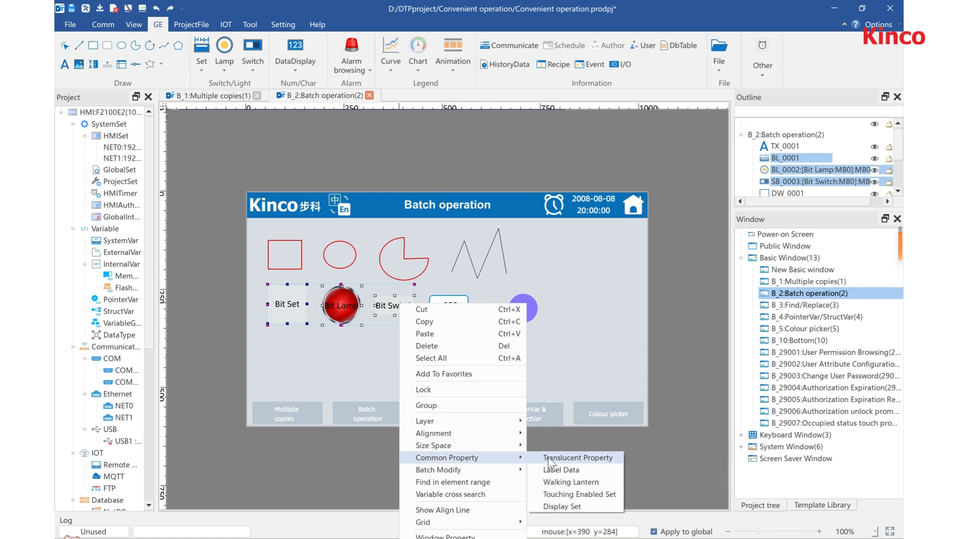
{"action": "mouse_move", "coordinate": [489, 474]}
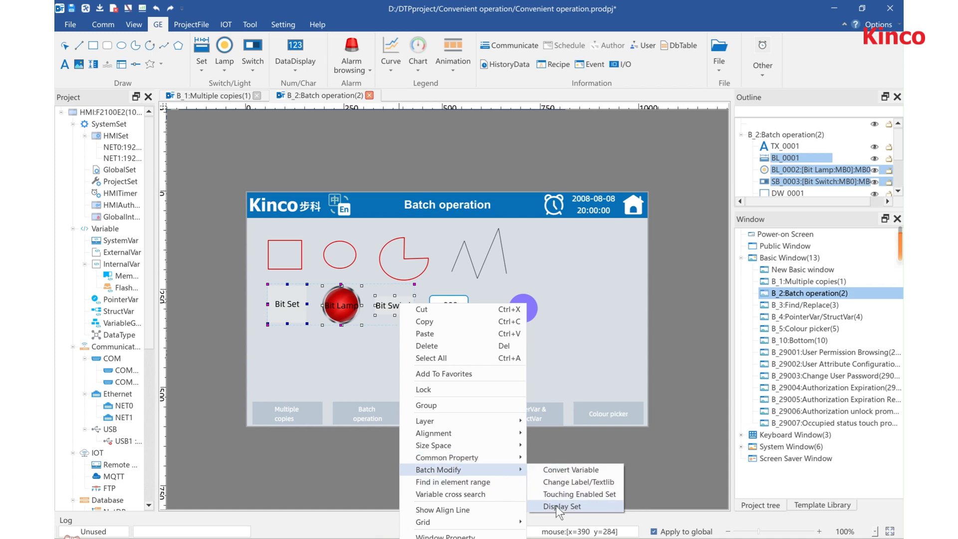
{"action": "left_click", "coordinate": [648, 475]}
Set the common border line color of the square, ellipse, pie and zigzag line to purple #aa00ff
{"action": "mouse_move", "coordinate": [253, 227]}
{"action": "left_mouse_down"}
{"action": "mouse_move", "coordinate": [334, 255]}
{"action": "mouse_move", "coordinate": [556, 294]}
{"action": "left_mouse_up"}
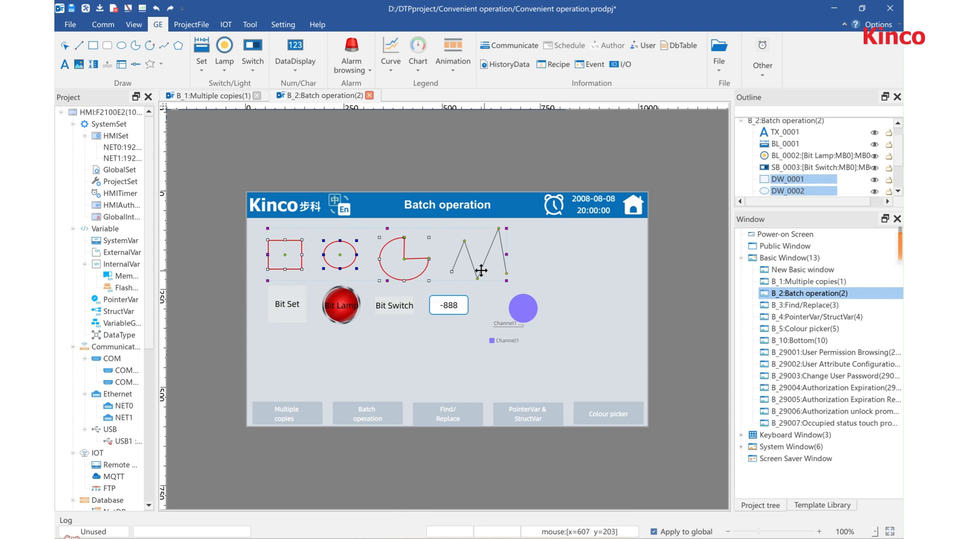
{"action": "right_click", "coordinate": [504, 252]}
{"action": "mouse_move", "coordinate": [555, 404]}
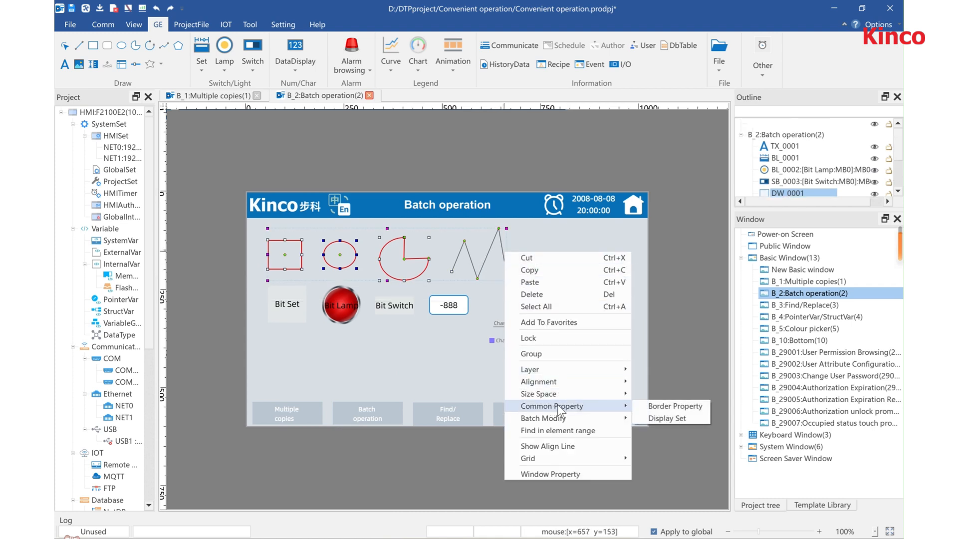
{"action": "left_click", "coordinate": [661, 405]}
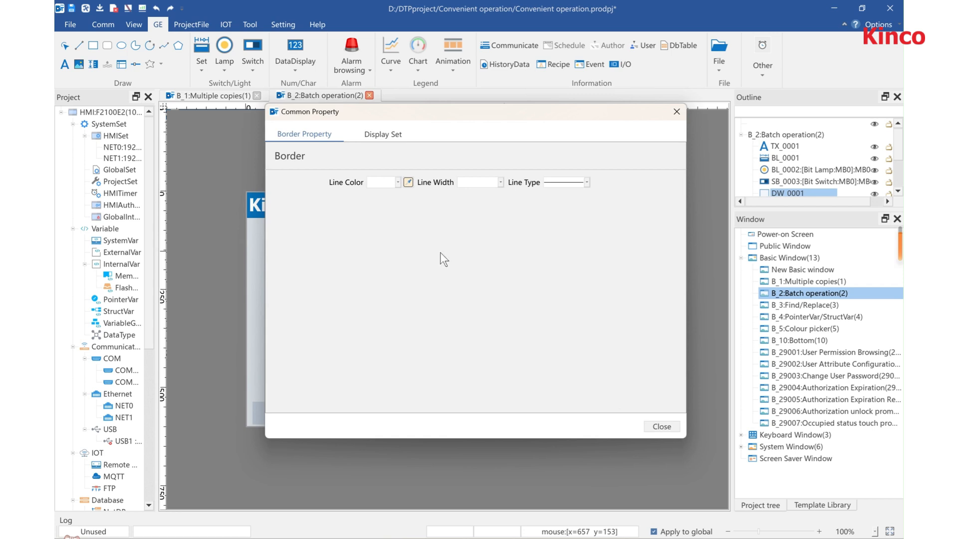
{"action": "left_click", "coordinate": [397, 182]}
{"action": "left_click", "coordinate": [377, 226]}
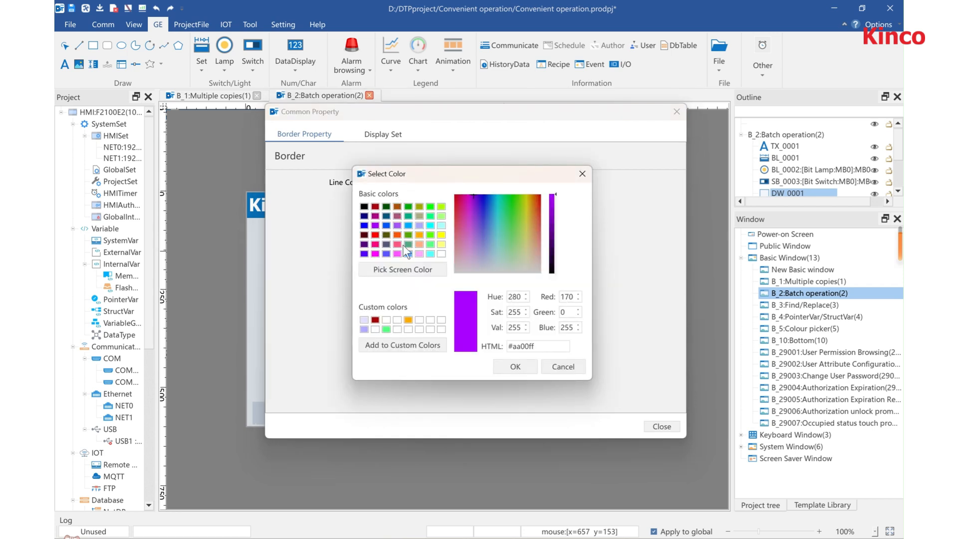
{"action": "left_click", "coordinate": [514, 367]}
Set the border line width of the square, ellipse, pie and zigzag line to the thickest option and deselect the shapes
{"action": "left_click", "coordinate": [494, 183]}
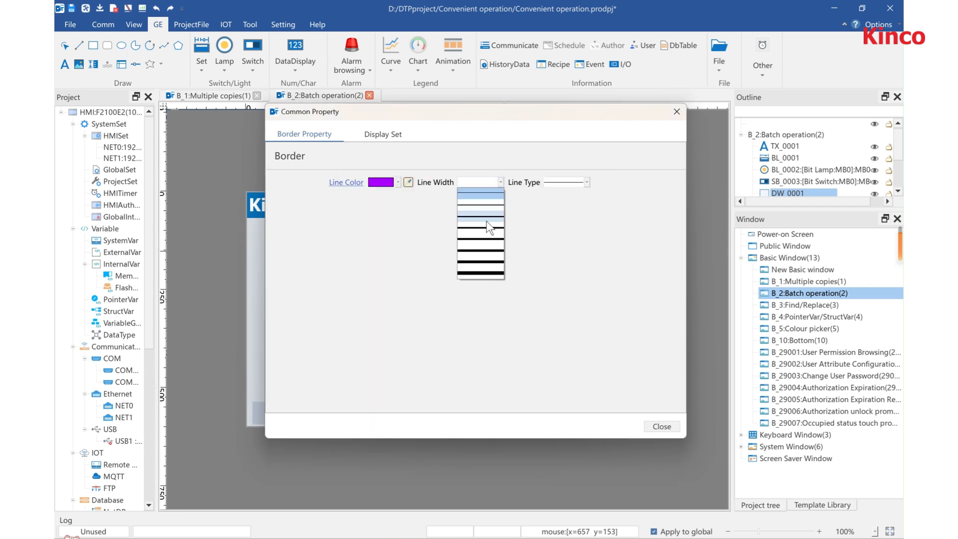
{"action": "left_click", "coordinate": [480, 281]}
{"action": "left_click", "coordinate": [662, 426]}
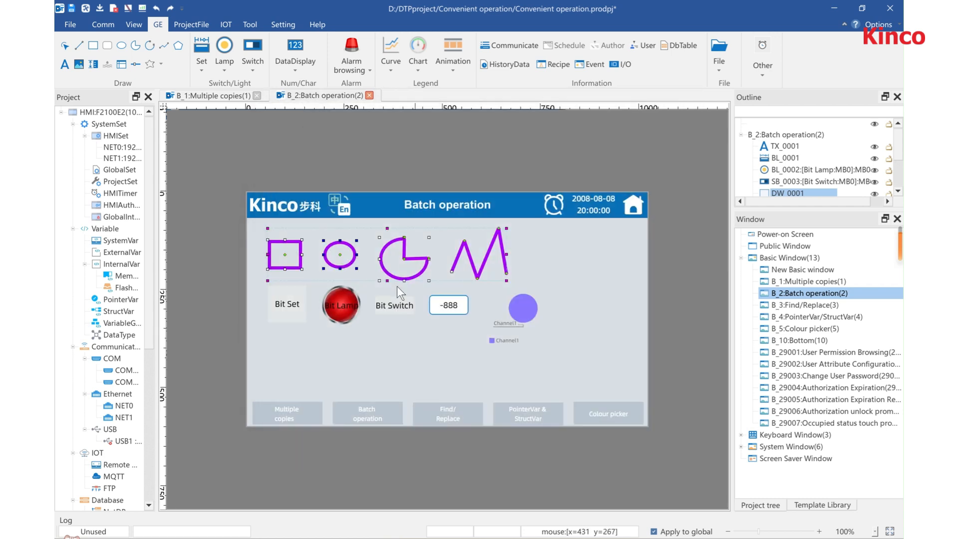
{"action": "left_click", "coordinate": [435, 328]}
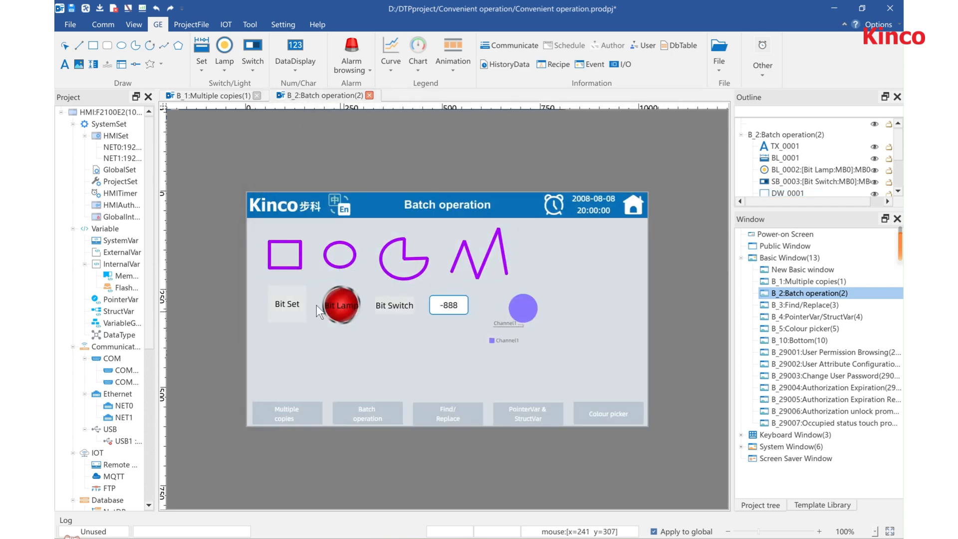
Open Convert Variable in Batch Modify for the Bit Set, Bit Lamp, Bit Switch, numeric display and pie chart together
{"action": "left_click_drag", "start_coordinate": [257, 277], "coordinate": [546, 348]}
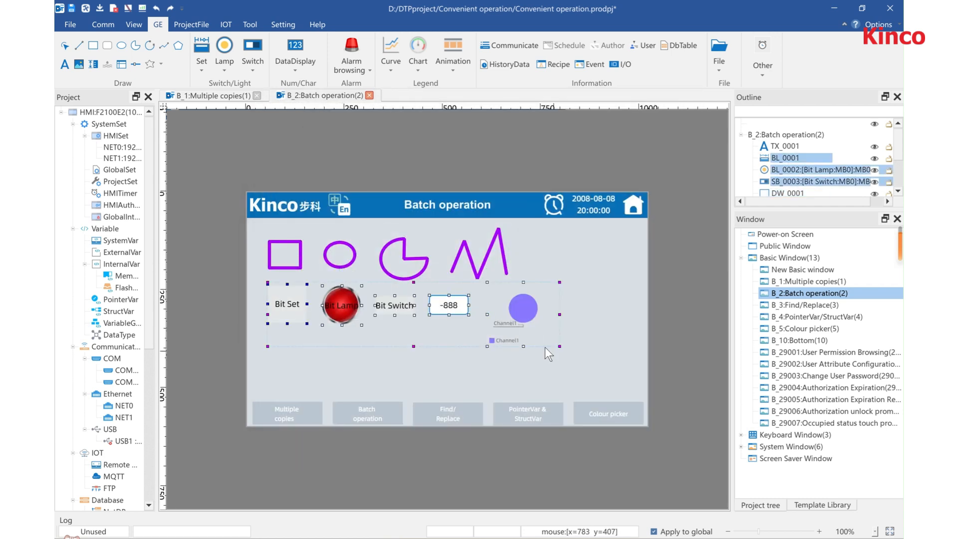
{"action": "right_click", "coordinate": [525, 307]}
{"action": "mouse_move", "coordinate": [567, 463]}
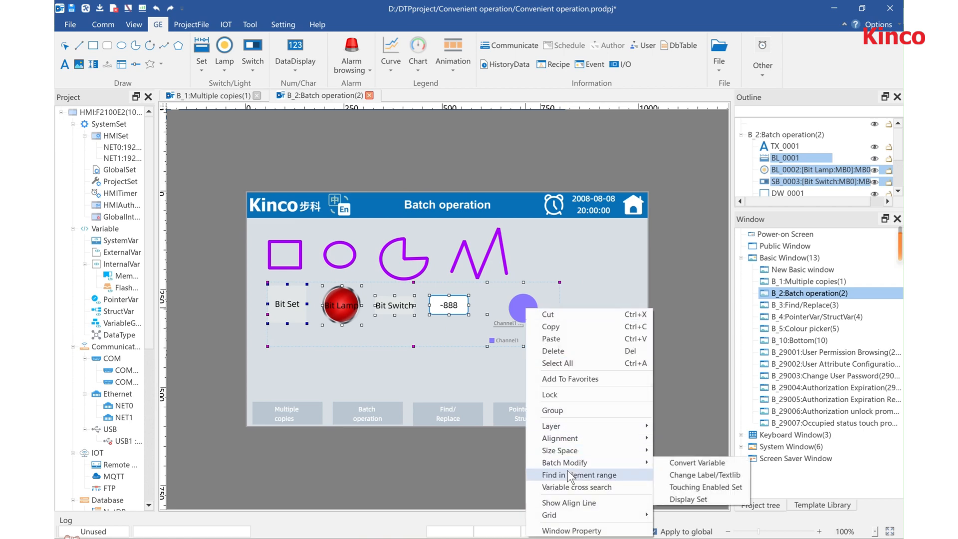
{"action": "left_click", "coordinate": [683, 465]}
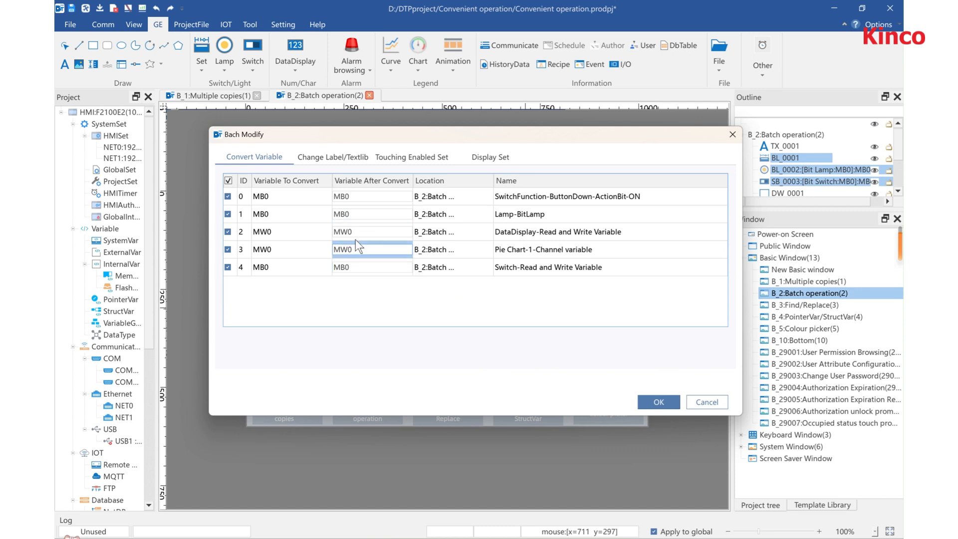
Review the batch options for label text, touch enabling and display settings of the selected components
{"action": "left_click", "coordinate": [340, 151]}
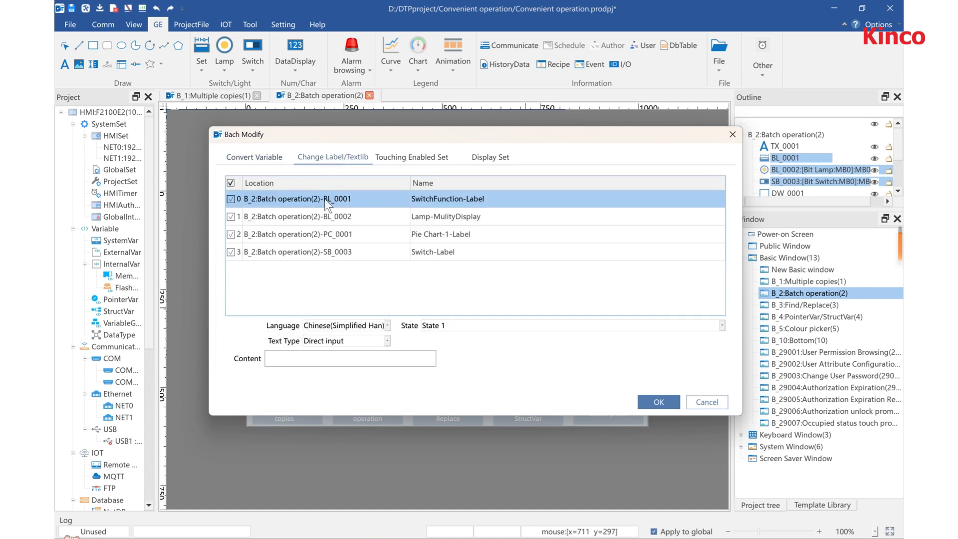
{"action": "left_click", "coordinate": [328, 211]}
{"action": "left_click", "coordinate": [339, 358]}
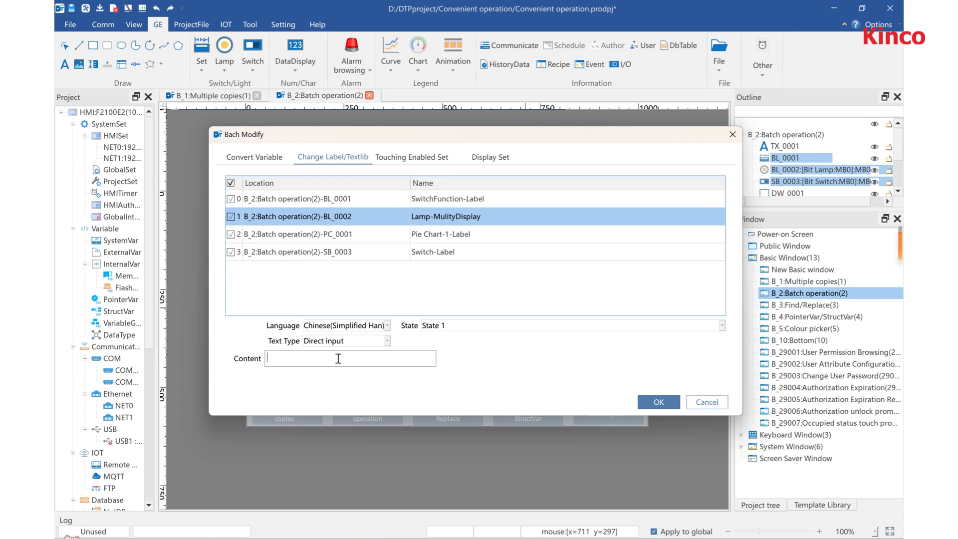
{"action": "left_click", "coordinate": [412, 157]}
{"action": "left_click", "coordinate": [399, 195]}
{"action": "left_click", "coordinate": [405, 196]}
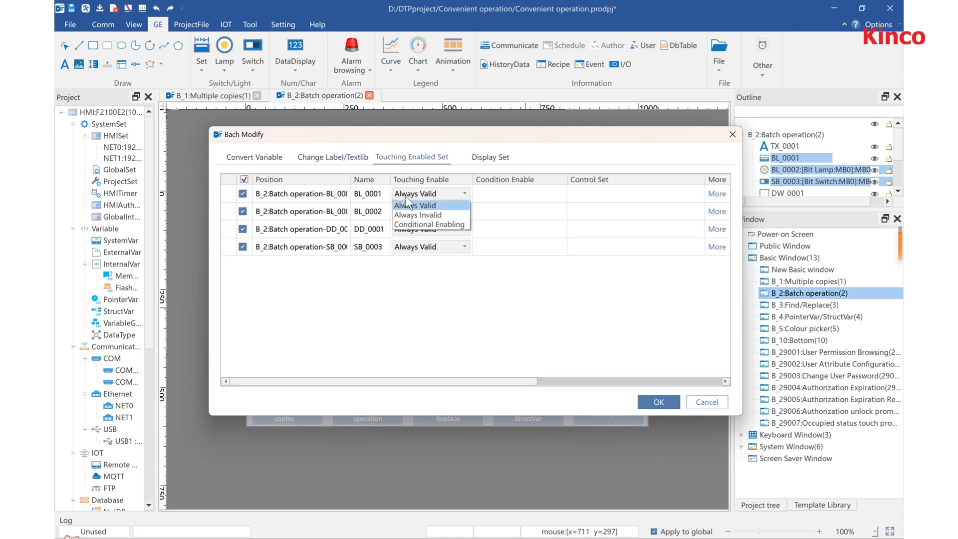
{"action": "left_click", "coordinate": [425, 196]}
{"action": "left_click", "coordinate": [488, 157]}
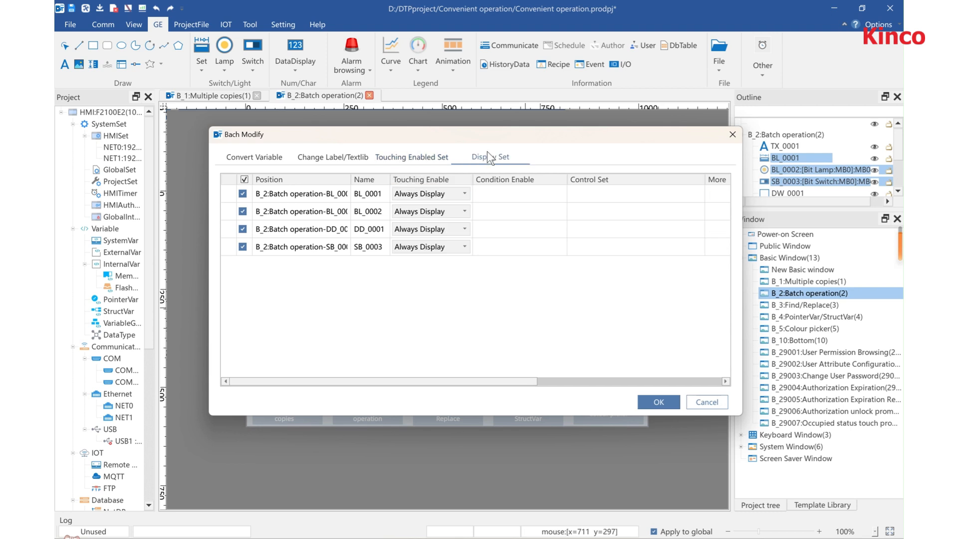
{"action": "left_click", "coordinate": [454, 193]}
{"action": "left_click", "coordinate": [455, 194]}
{"action": "left_click", "coordinate": [458, 193]}
Convert the DataDisplay read and write variable to MW1 and apply the batch modification
{"action": "left_click", "coordinate": [271, 158]}
{"action": "left_click", "coordinate": [357, 232]}
{"action": "left_click", "coordinate": [358, 234]}
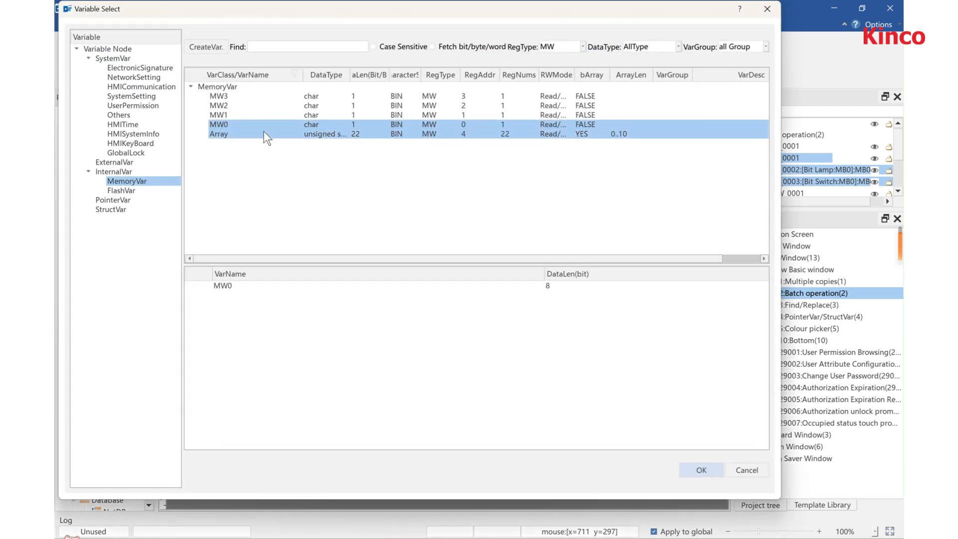
{"action": "left_click", "coordinate": [260, 116]}
{"action": "left_click", "coordinate": [685, 470]}
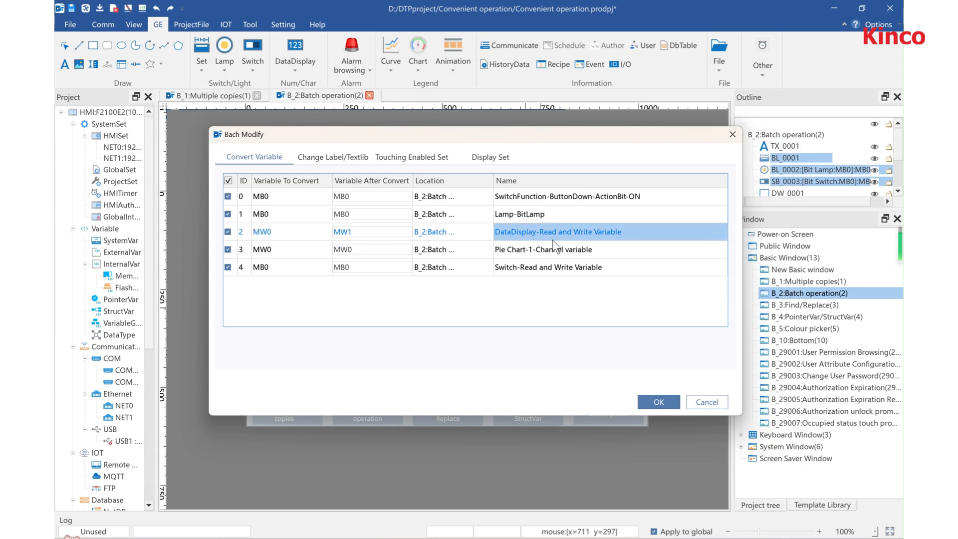
{"action": "left_click", "coordinate": [653, 400]}
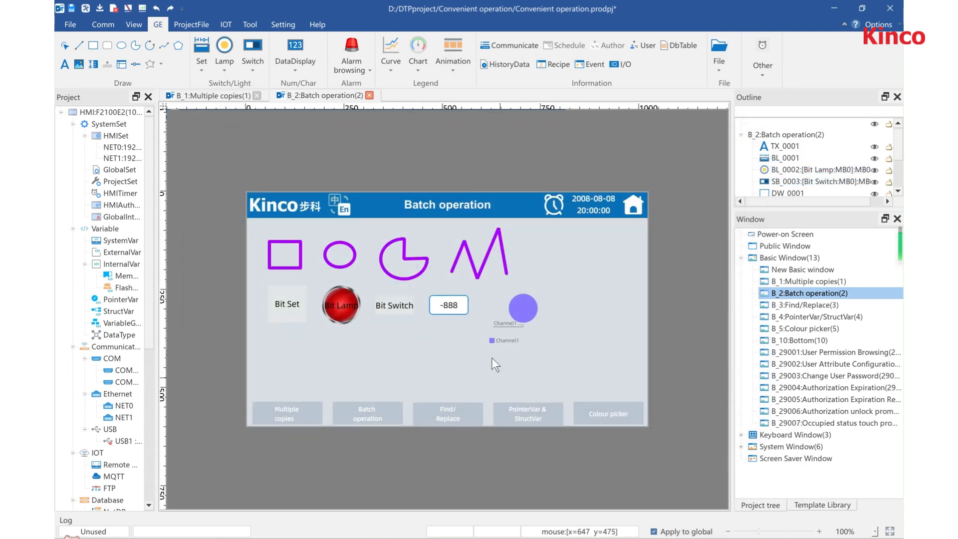
Check the variable assigned to the numeric display
{"action": "double_click", "coordinate": [449, 305]}
{"action": "double_click", "coordinate": [292, 135]}
{"action": "left_click", "coordinate": [818, 35]}
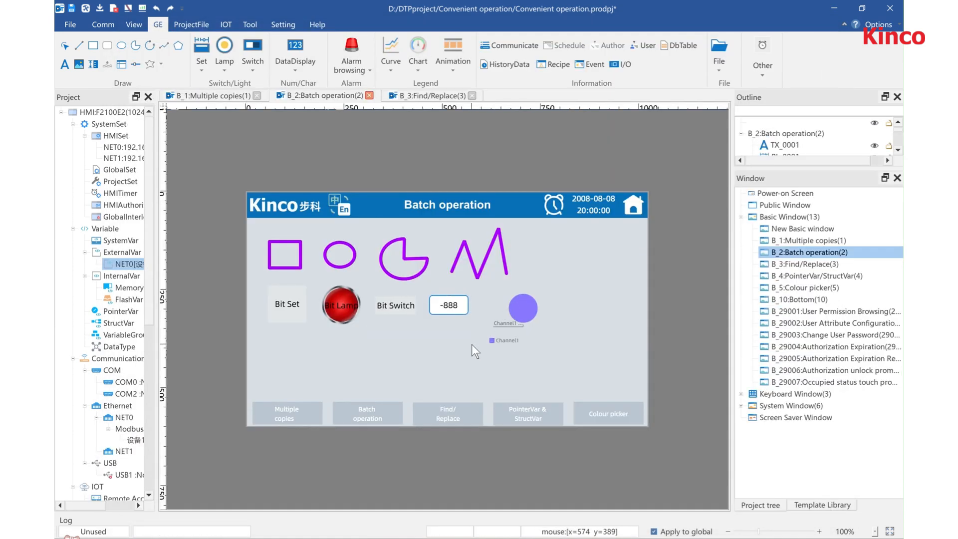
Open the B_3:Find/Replace window and start Find/Replace with Find Variable as the content type
{"action": "left_click", "coordinate": [794, 264]}
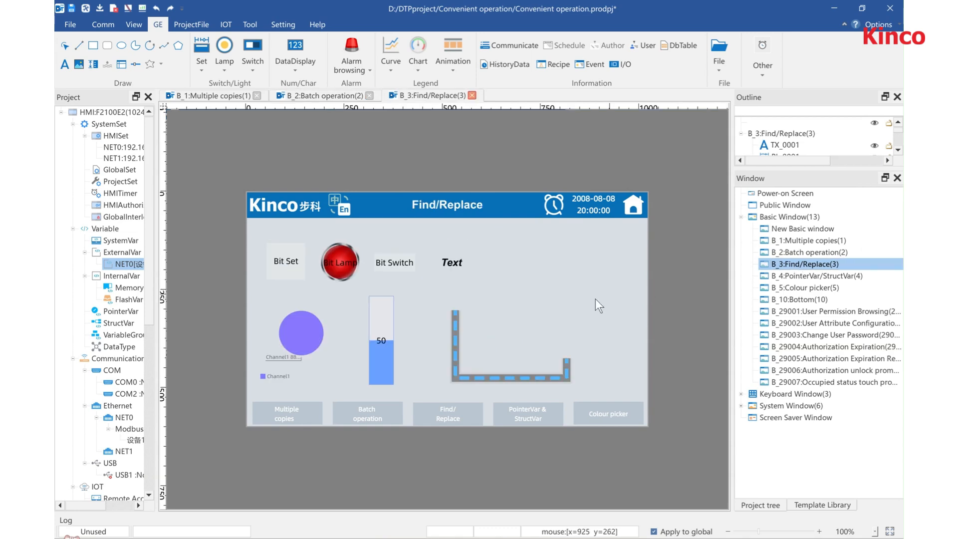
{"action": "left_click", "coordinate": [106, 24]}
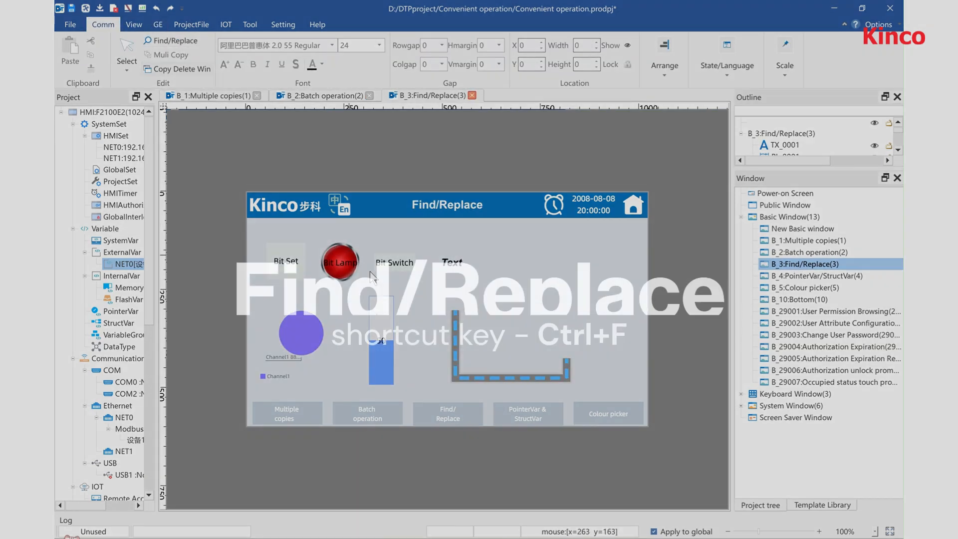
{"action": "key", "text": "ctrl+f"}
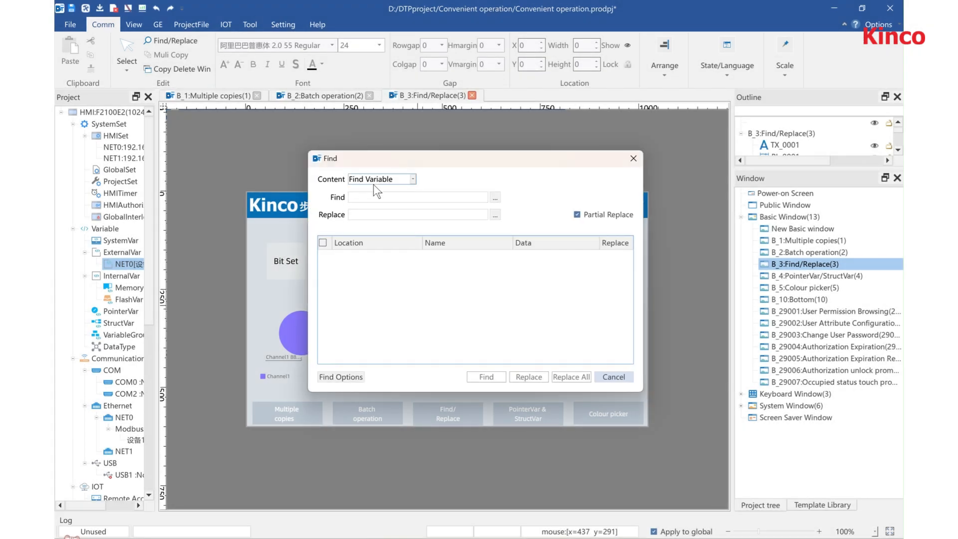
{"action": "left_click", "coordinate": [394, 180]}
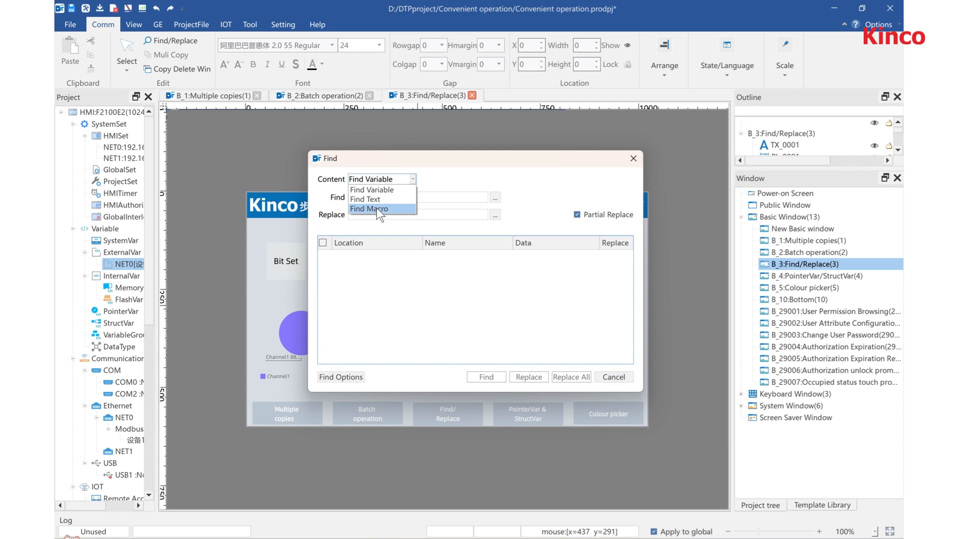
{"action": "left_click", "coordinate": [402, 180]}
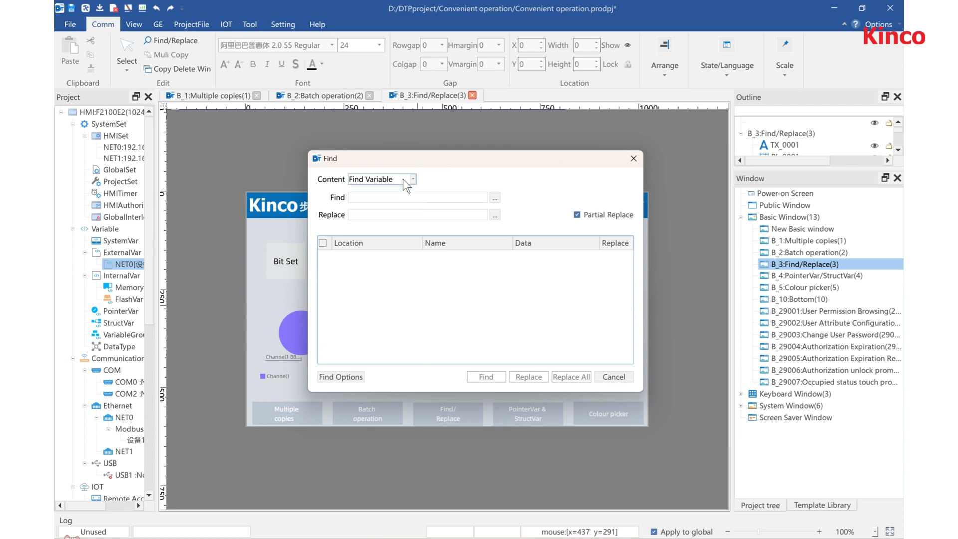
Set the find options to cover the whole range of windows, background elements and macros, with all element types included
{"action": "left_click", "coordinate": [342, 376]}
{"action": "left_click", "coordinate": [357, 244]}
{"action": "left_click", "coordinate": [346, 260]}
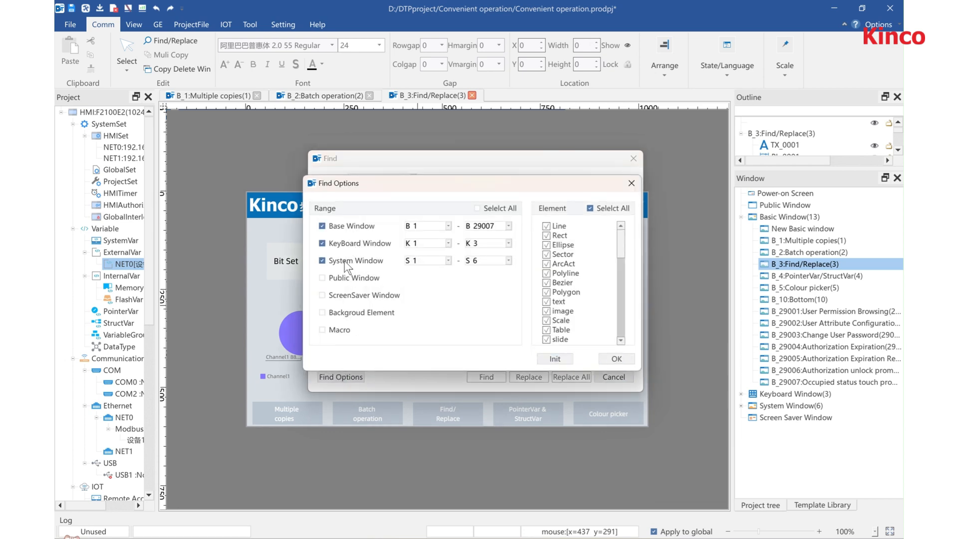
{"action": "left_click", "coordinate": [500, 209]}
{"action": "left_click_drag", "start_coordinate": [618, 246], "coordinate": [622, 336]}
{"action": "left_click", "coordinate": [616, 359]}
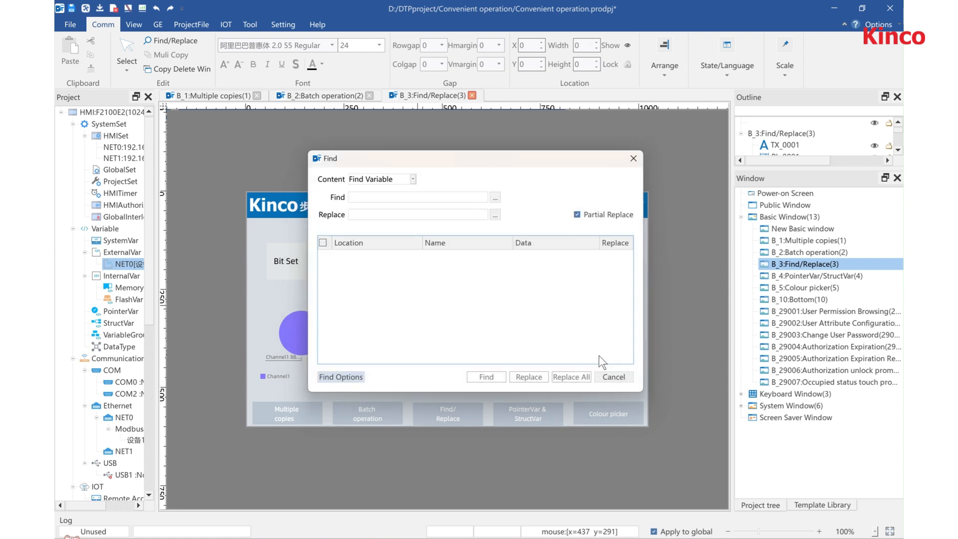
Search the project for the external bit variable 0X1 of NET0[设备1](Modbus IP)
{"action": "left_click", "coordinate": [495, 199]}
{"action": "left_click", "coordinate": [250, 103]}
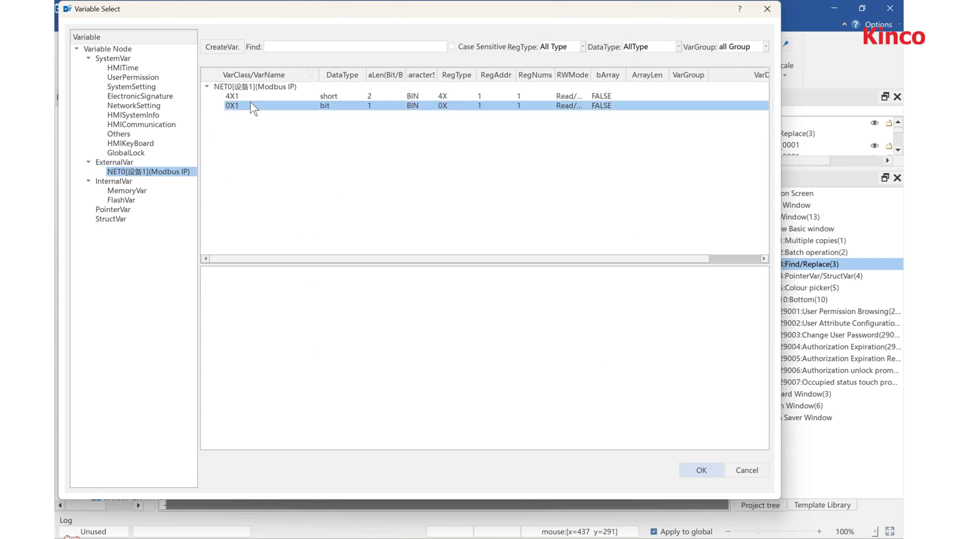
{"action": "left_click", "coordinate": [698, 466]}
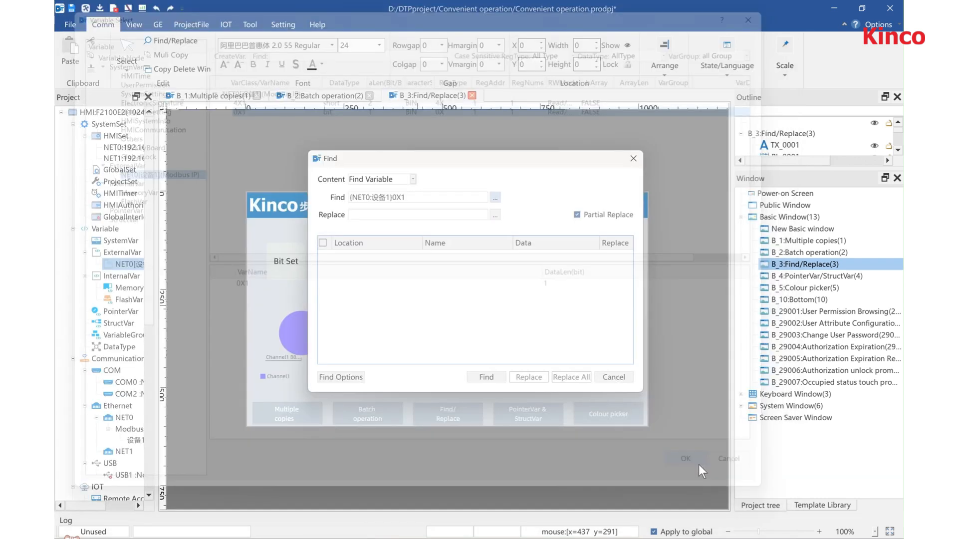
{"action": "left_click", "coordinate": [487, 377]}
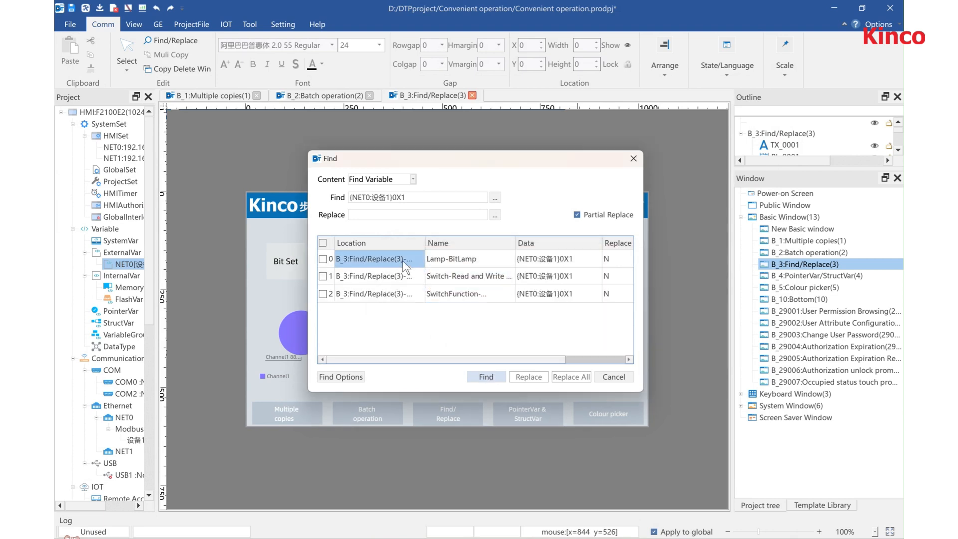
Locate the lamp, switch and switch function components from the search results on the canvas
{"action": "double_click", "coordinate": [403, 261]}
{"action": "left_click_drag", "start_coordinate": [397, 161], "coordinate": [538, 168]}
{"action": "double_click", "coordinate": [517, 277]}
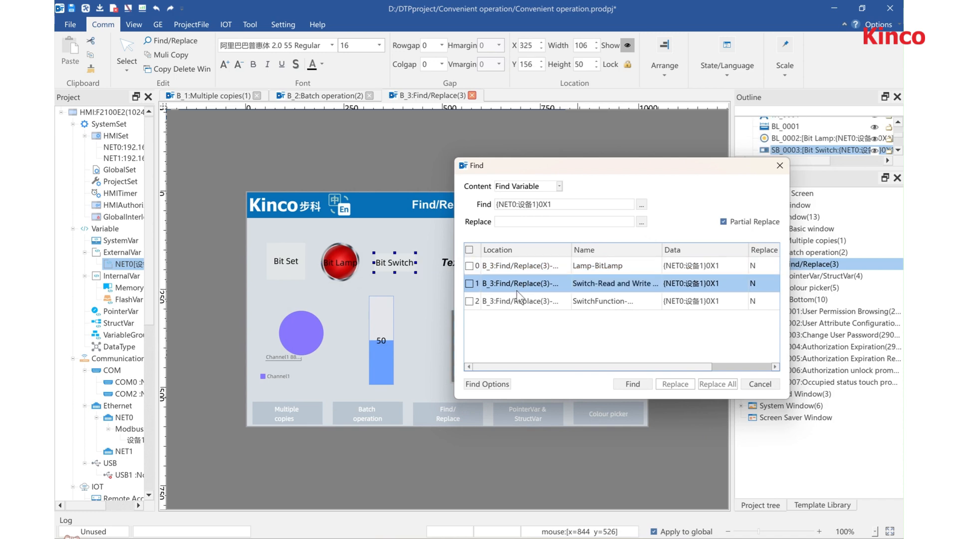
{"action": "double_click", "coordinate": [519, 298]}
Replace the variable of only the Lamp-BitLamp result with the internal memory variable MB0 and close the find dialog
{"action": "left_click", "coordinate": [641, 222]}
{"action": "left_click", "coordinate": [320, 96]}
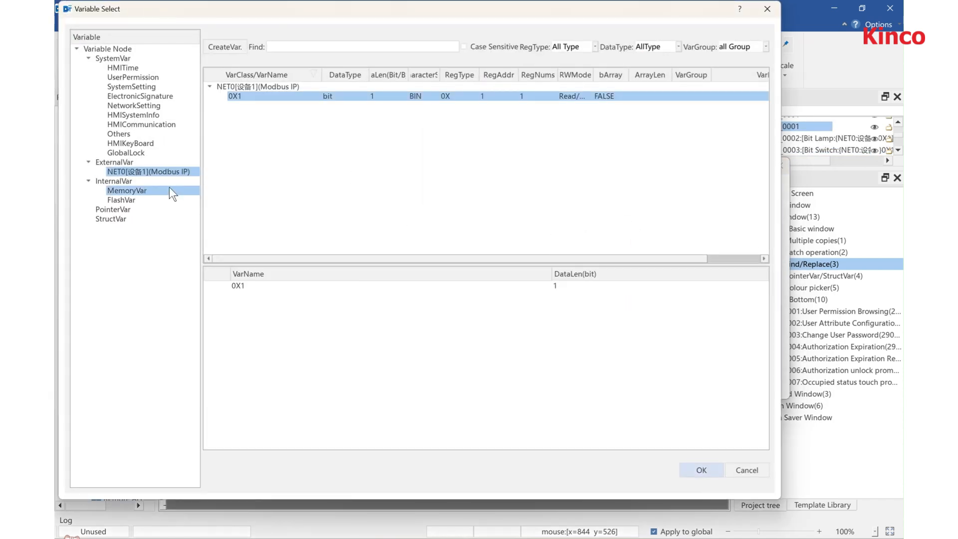
{"action": "left_click", "coordinate": [146, 190]}
{"action": "left_click", "coordinate": [300, 97]}
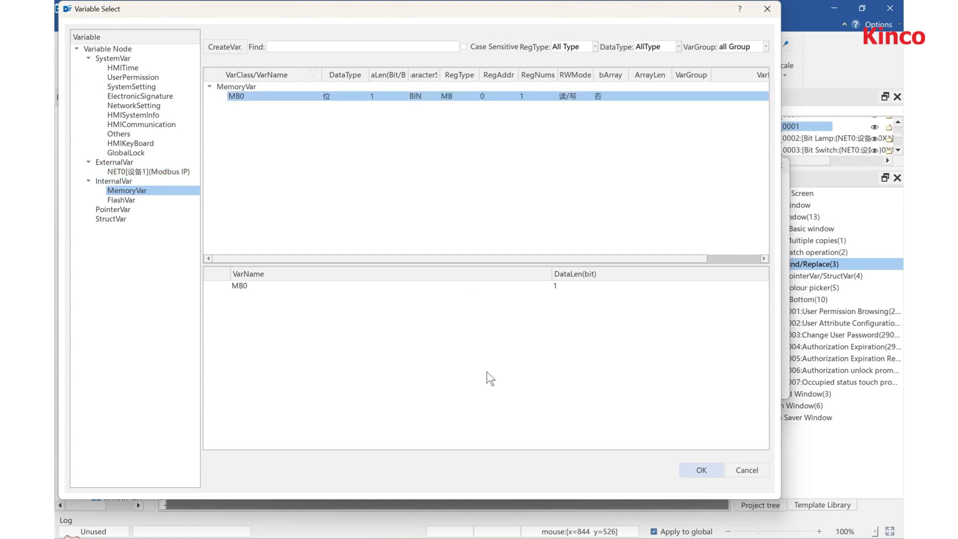
{"action": "left_click", "coordinate": [699, 470]}
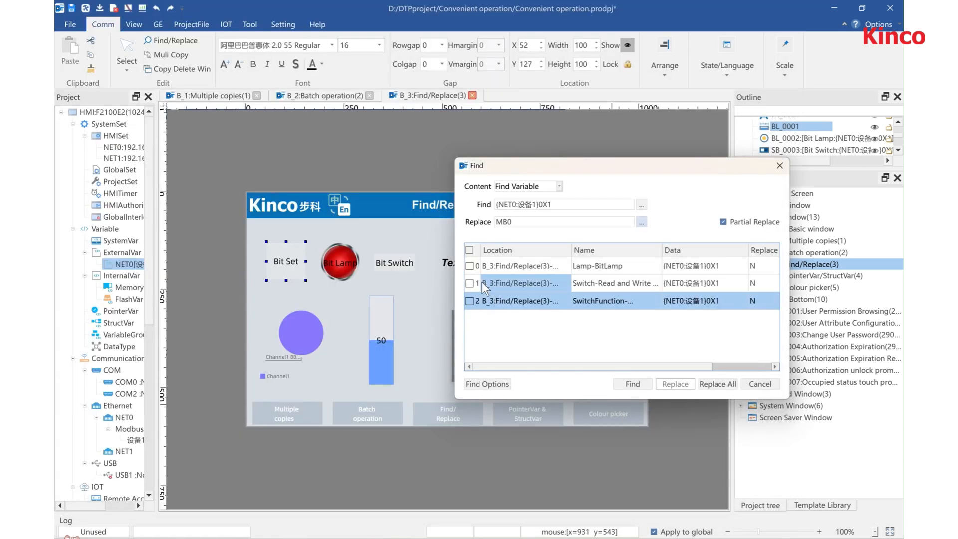
{"action": "left_click", "coordinate": [467, 268]}
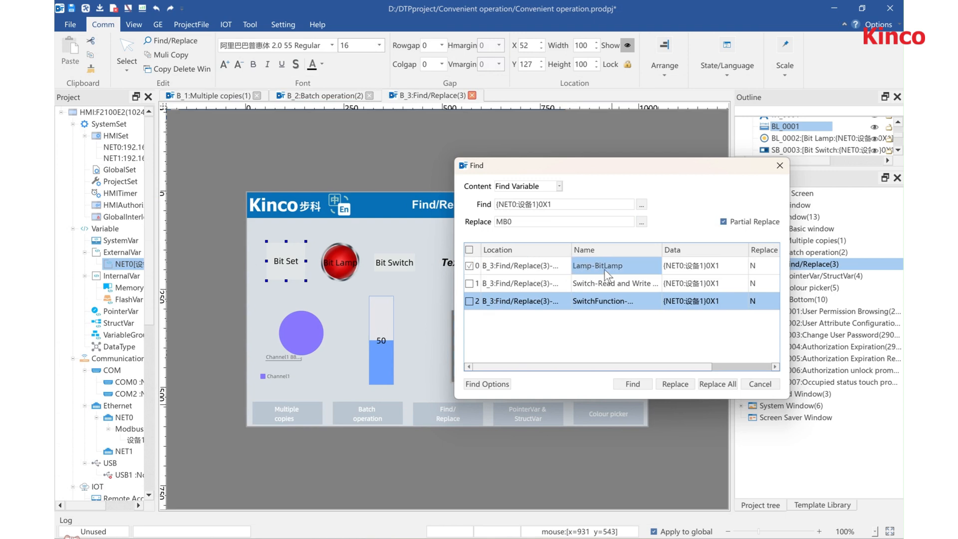
{"action": "left_click", "coordinate": [675, 384]}
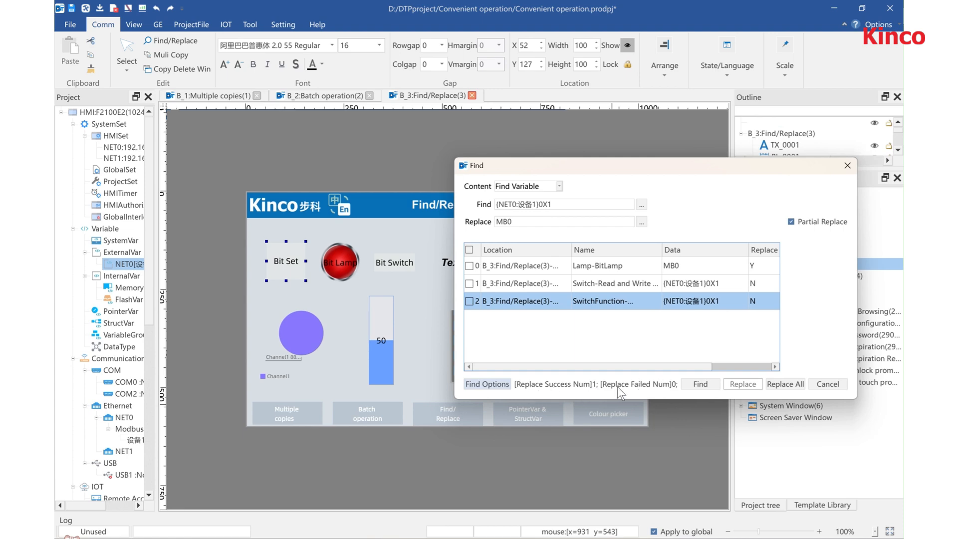
{"action": "left_click", "coordinate": [821, 386]}
Check the variables assigned to the Bit Set, Bit Lamp and Bit Switch components
{"action": "double_click", "coordinate": [294, 275]}
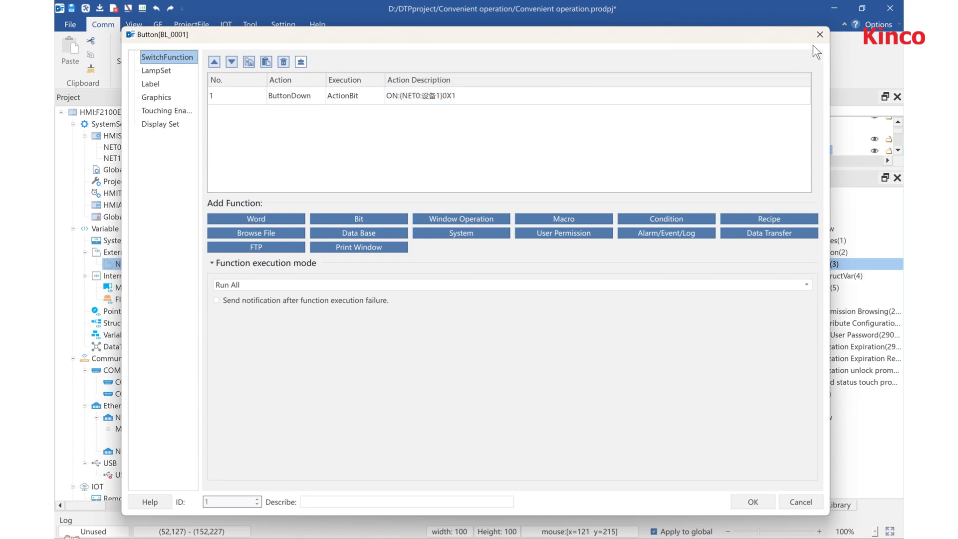
{"action": "left_click", "coordinate": [820, 34]}
{"action": "double_click", "coordinate": [333, 271]}
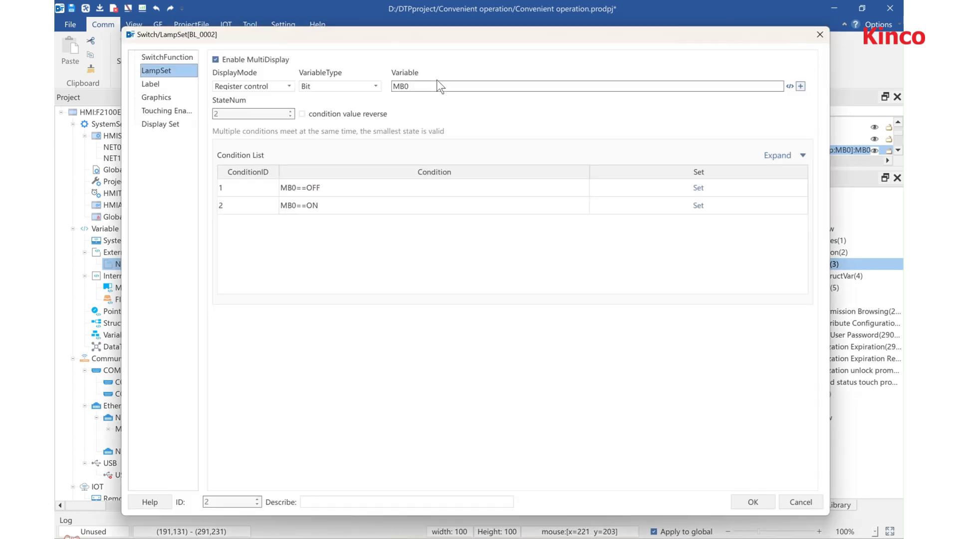
{"action": "double_click", "coordinate": [417, 87]}
{"action": "left_click", "coordinate": [404, 100]}
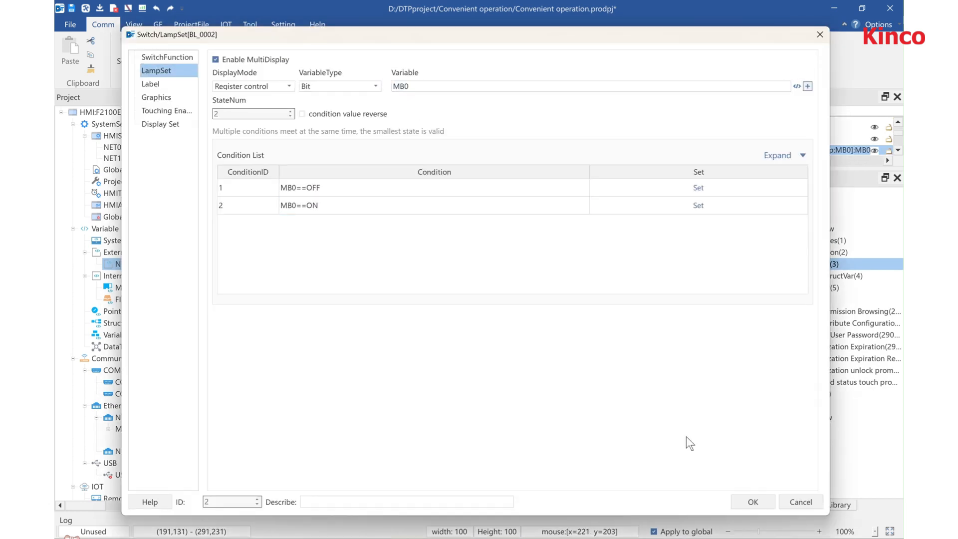
{"action": "left_click", "coordinate": [753, 501]}
{"action": "double_click", "coordinate": [421, 273]}
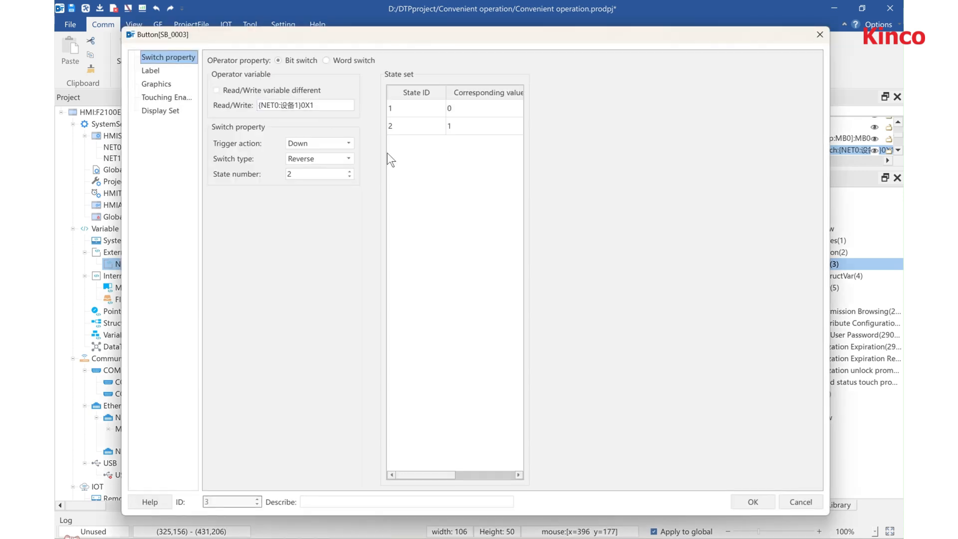
{"action": "left_click", "coordinate": [751, 503]}
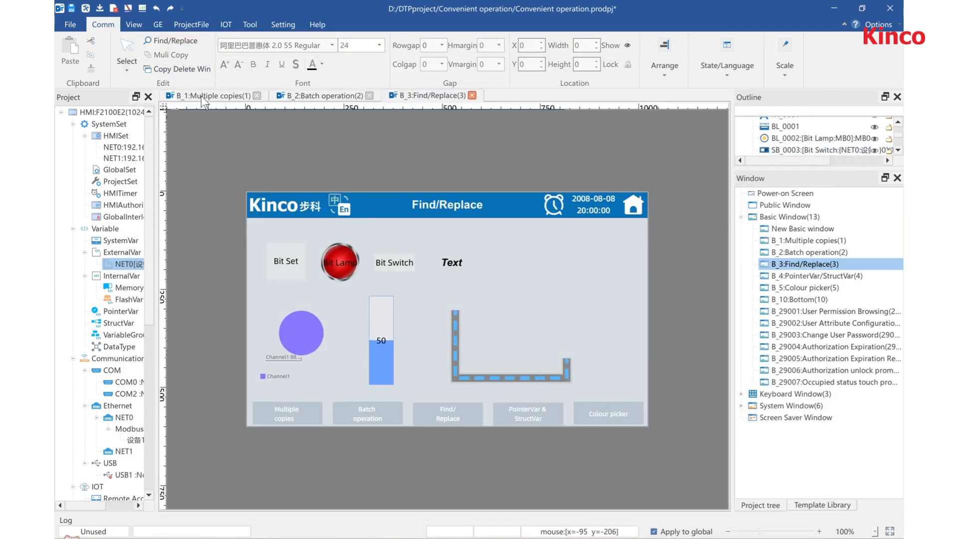
Search all text in the project for "Bit", with "111" as the replacement text
{"action": "left_click", "coordinate": [181, 44]}
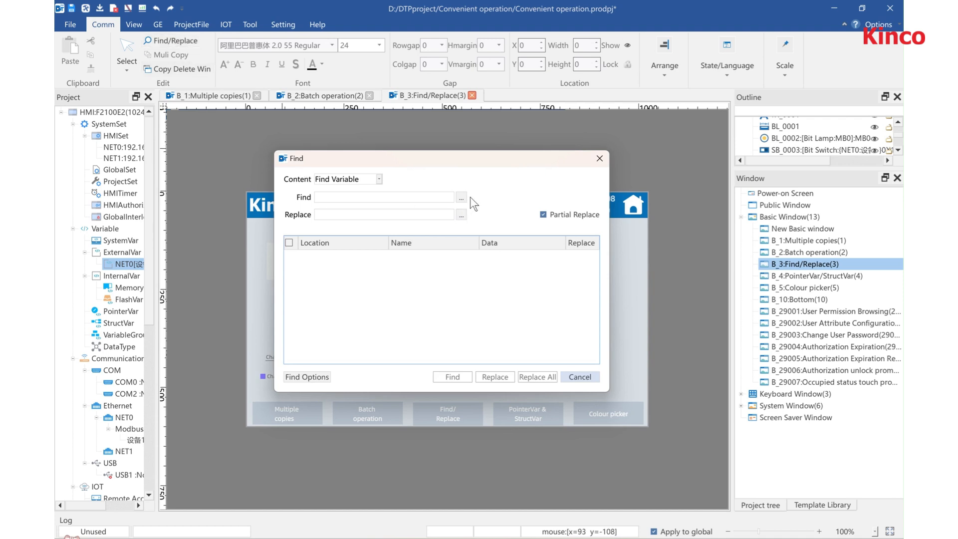
{"action": "left_click", "coordinate": [378, 186]}
{"action": "left_click_drag", "start_coordinate": [373, 165], "coordinate": [476, 188]}
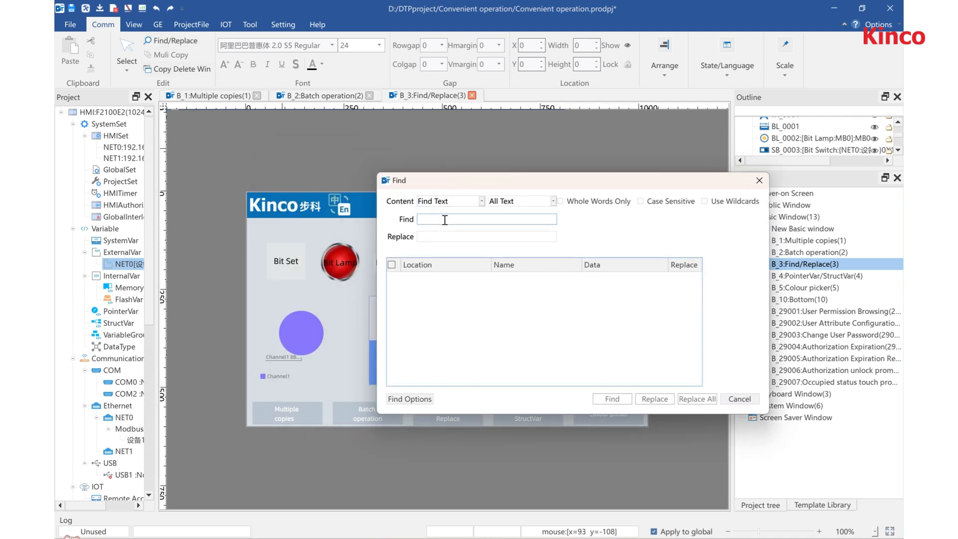
{"action": "type", "text": "Bit"}
{"action": "left_click", "coordinate": [440, 237]}
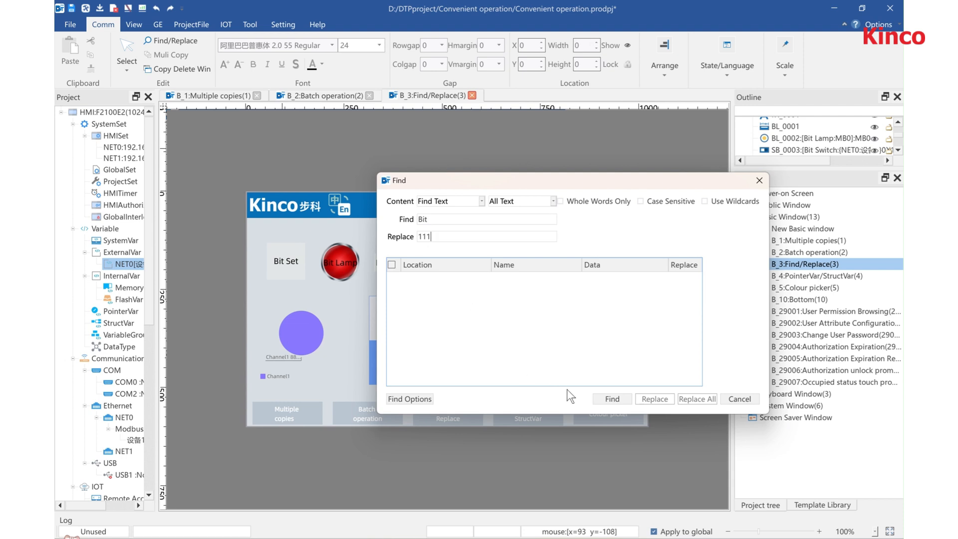
{"action": "left_click", "coordinate": [607, 398]}
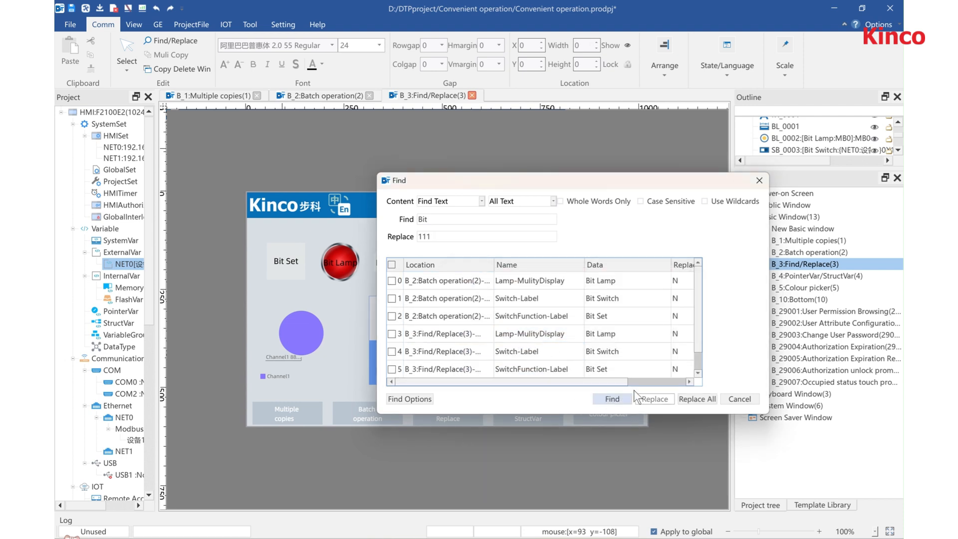
Replace "Bit" with "111" in all found results and close the find dialog
{"action": "left_click", "coordinate": [391, 264]}
{"action": "left_click", "coordinate": [702, 397]}
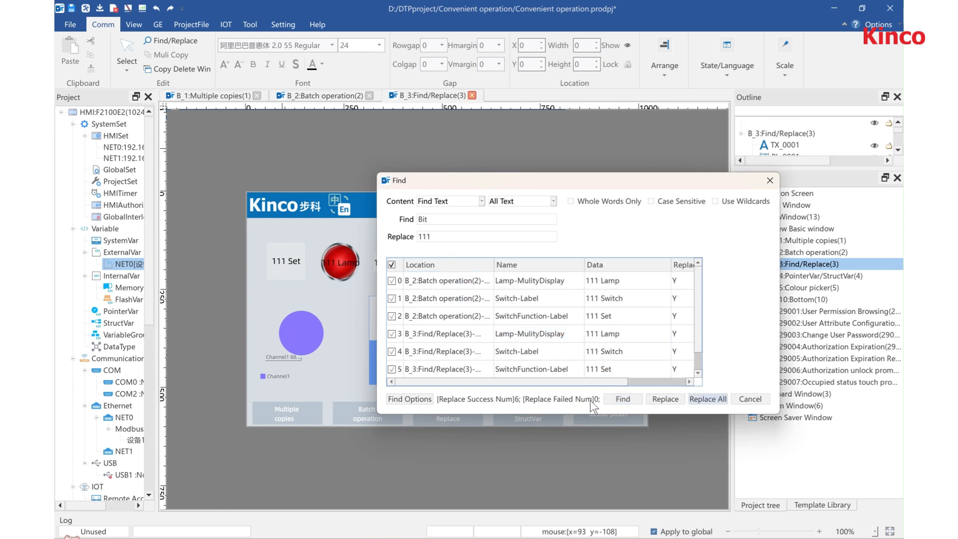
{"action": "left_click", "coordinate": [732, 400]}
Examine the find and replace options in the full-size macro editor, then close the editor
{"action": "scroll", "coordinate": [127, 338], "scroll_direction": "down", "scroll_amount": 9}
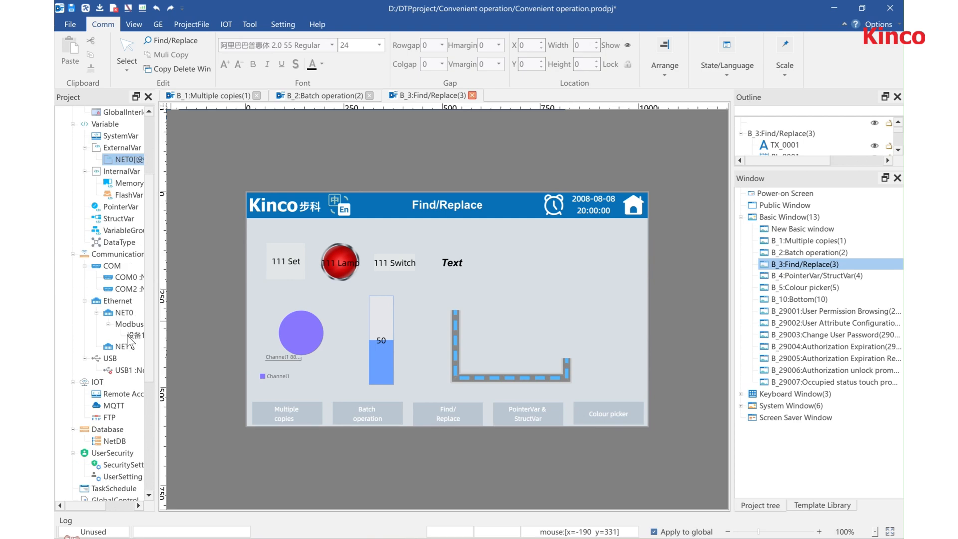
{"action": "double_click", "coordinate": [109, 369]}
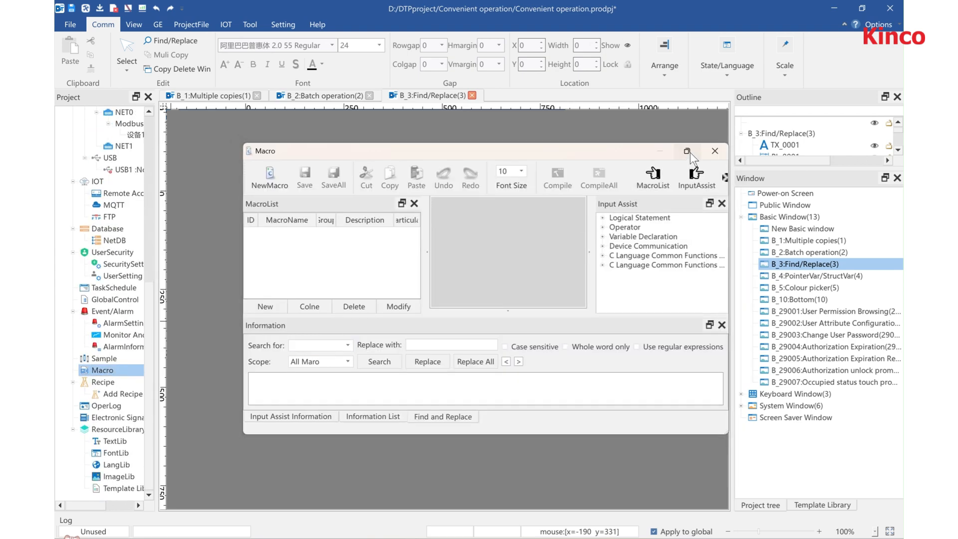
{"action": "left_click", "coordinate": [687, 151]}
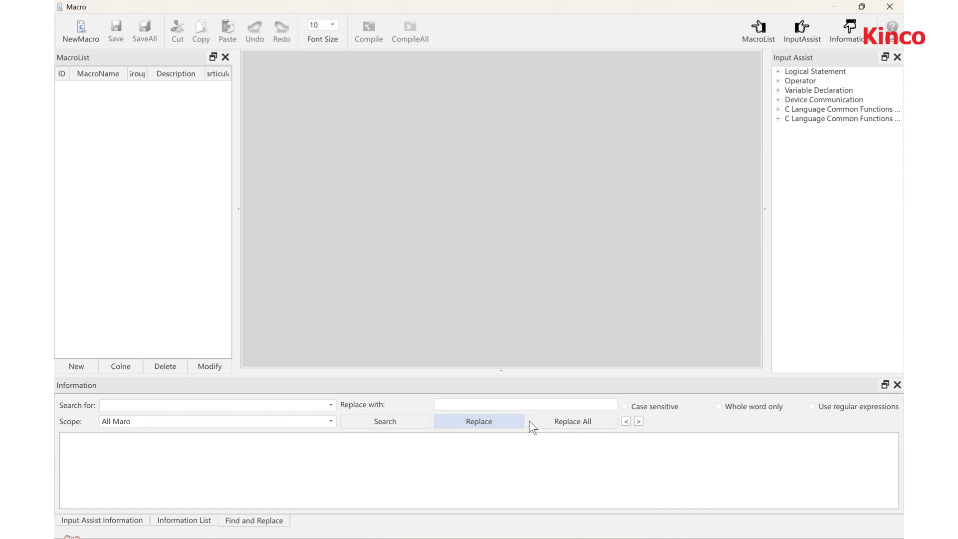
{"action": "left_click", "coordinate": [890, 6]}
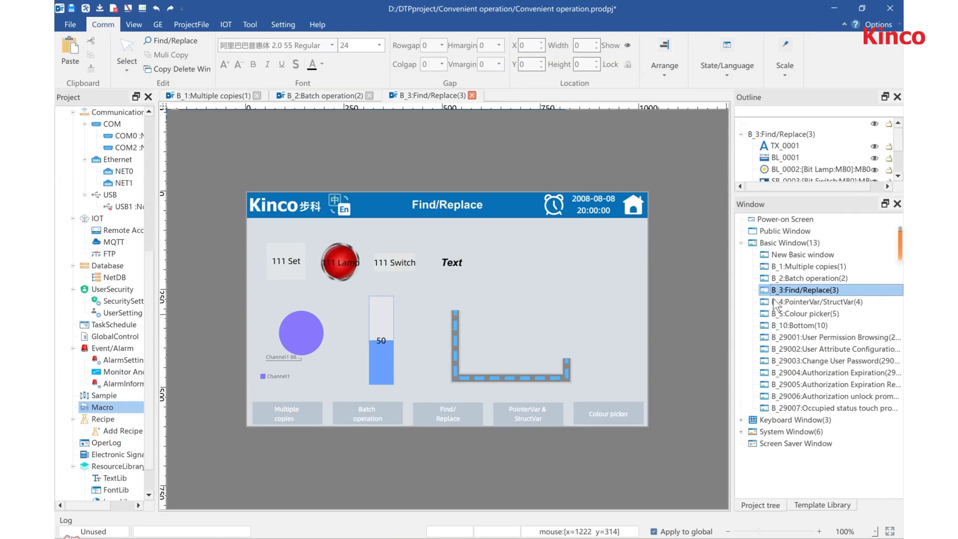
Open window B_4:PointerVar/StructVar and begin a new char pointer variable with memory variable MW29 as its index variable
{"action": "double_click", "coordinate": [806, 302]}
{"action": "scroll", "coordinate": [115, 269], "scroll_direction": "up", "scroll_amount": 2}
{"action": "scroll", "coordinate": [116, 270], "scroll_direction": "up", "scroll_amount": 3}
{"action": "double_click", "coordinate": [120, 242]}
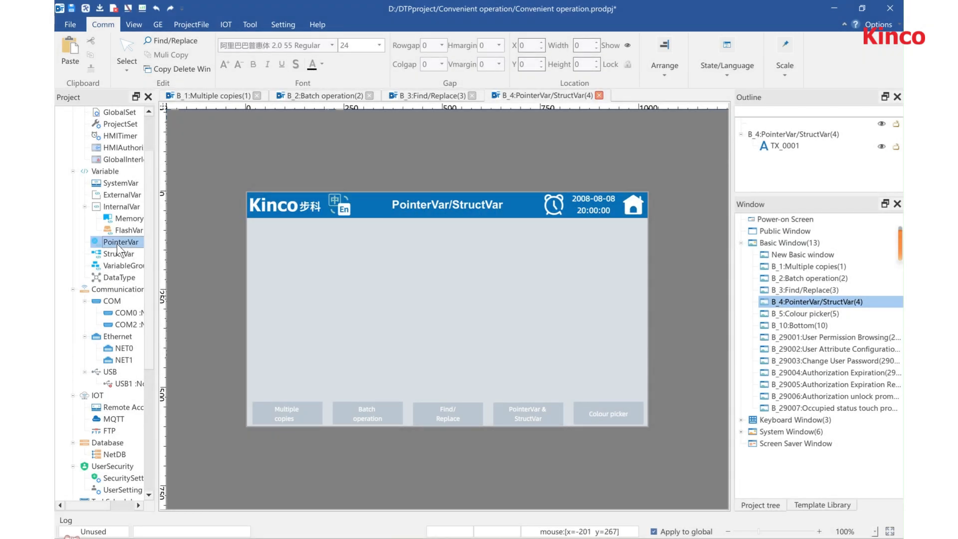
{"action": "left_click", "coordinate": [705, 144]}
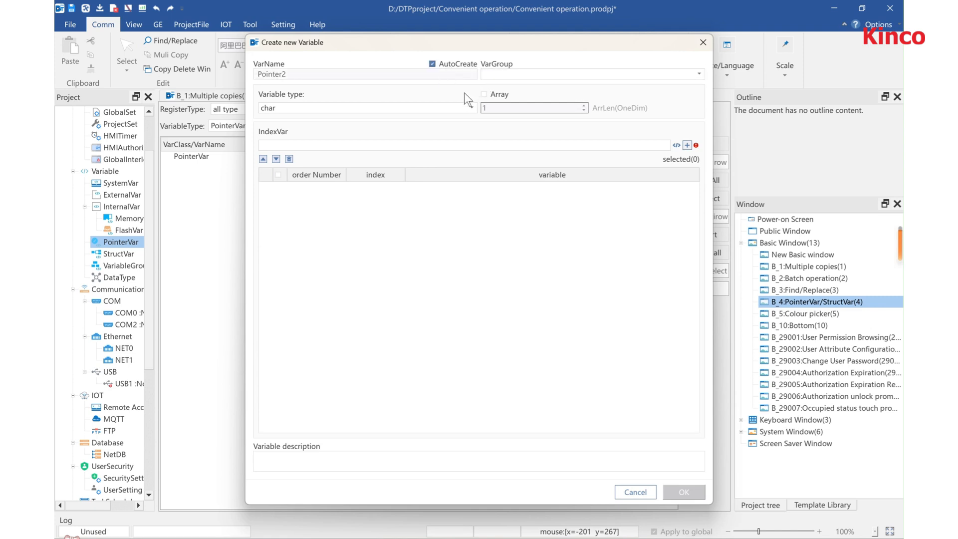
{"action": "left_click", "coordinate": [677, 145]}
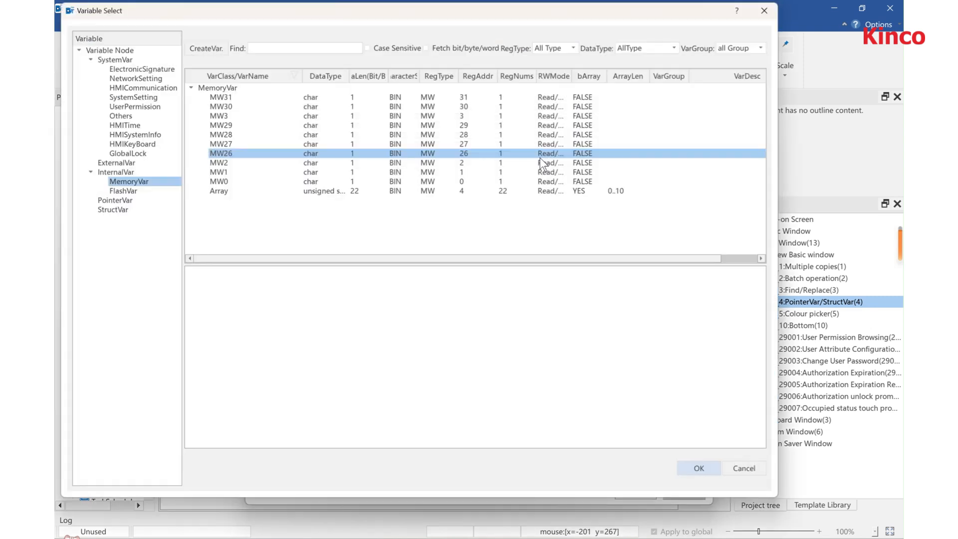
{"action": "left_click", "coordinate": [278, 123]}
{"action": "left_click", "coordinate": [703, 470]}
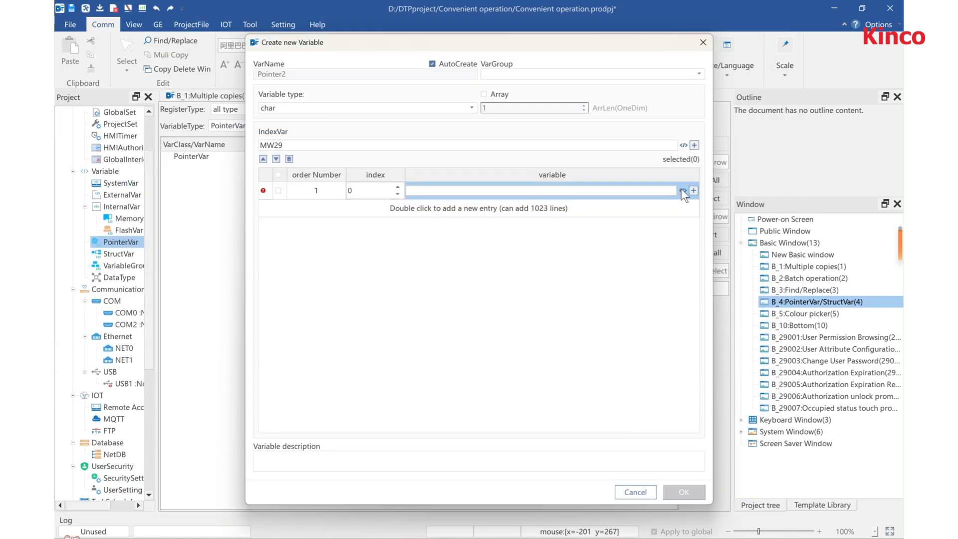
Assign the memory variable MW30 to index 0 of the pointer variable
{"action": "left_click", "coordinate": [682, 190]}
{"action": "left_click", "coordinate": [287, 104]}
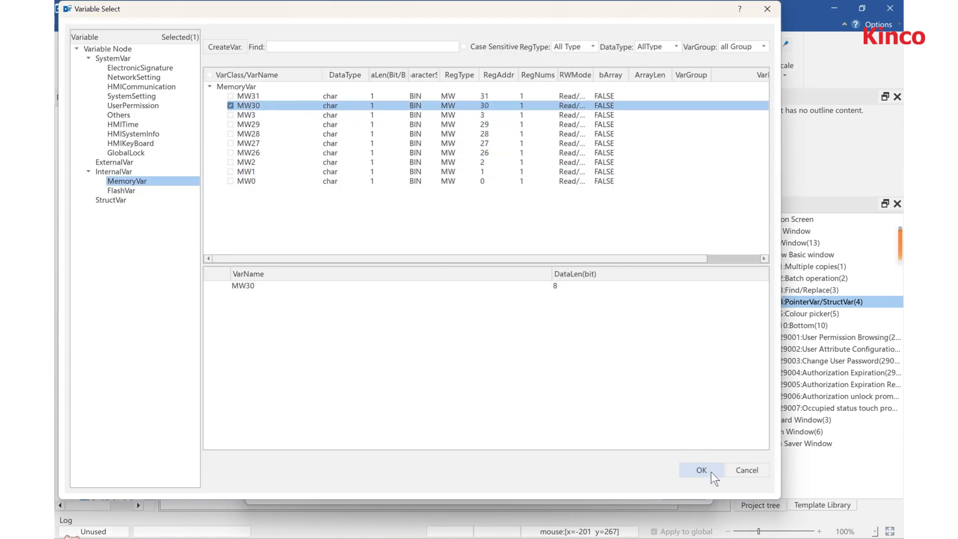
{"action": "left_click", "coordinate": [252, 95]}
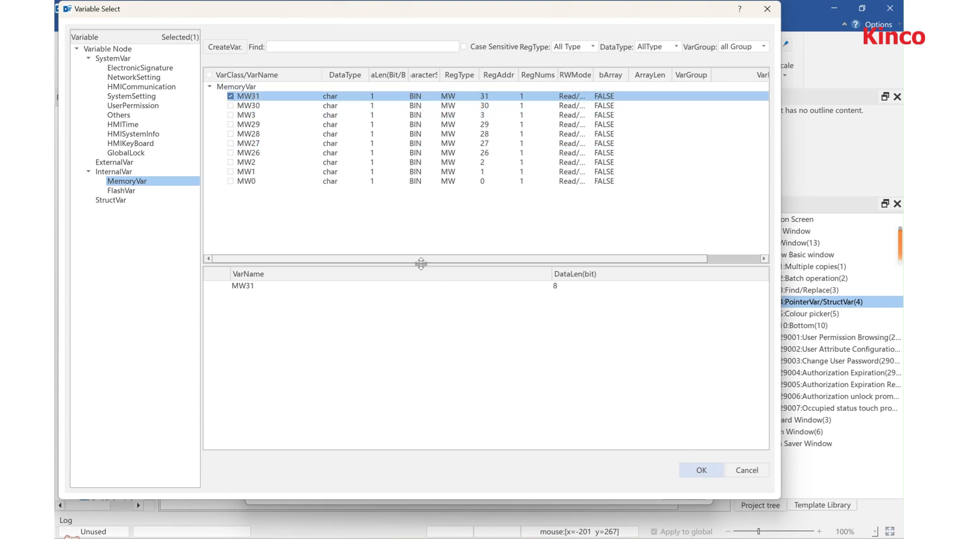
{"action": "left_click", "coordinate": [256, 104]}
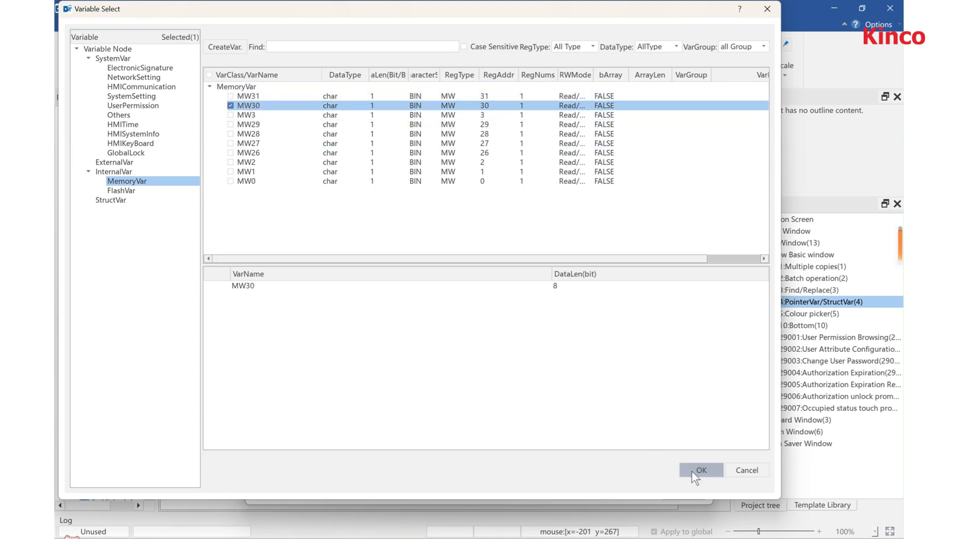
{"action": "left_click", "coordinate": [692, 471]}
Add a second entry that maps index 1 to MW31 and save the pointer variable
{"action": "double_click", "coordinate": [424, 214]}
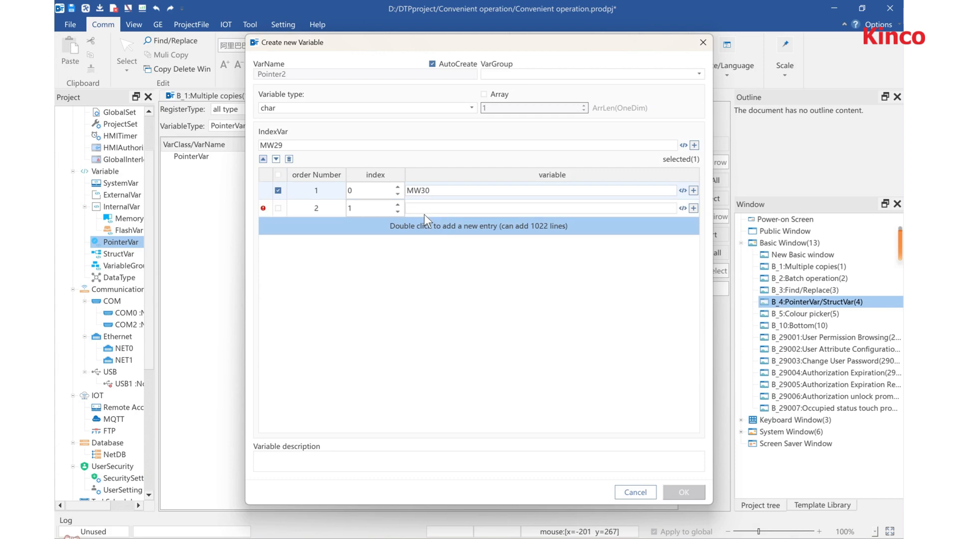
{"action": "left_click", "coordinate": [683, 208]}
{"action": "left_click", "coordinate": [252, 96]}
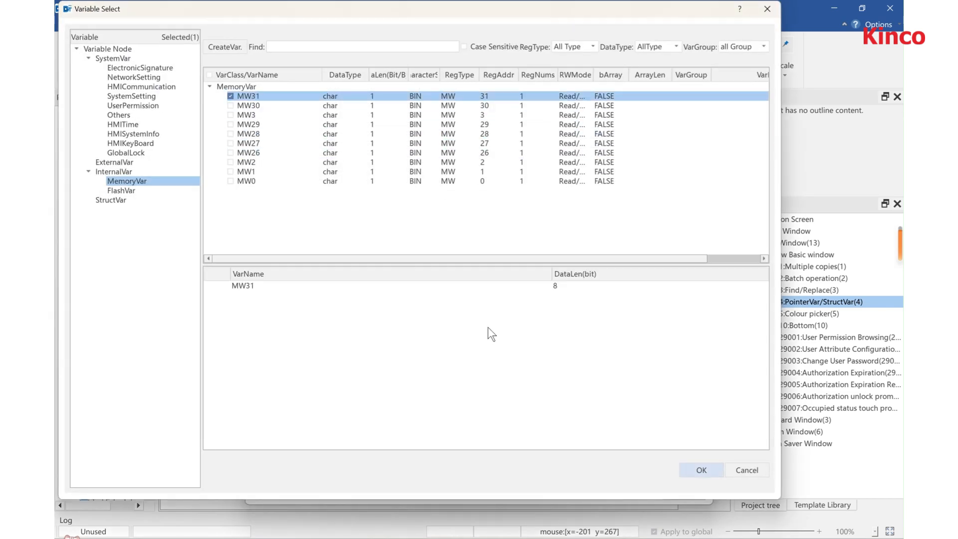
{"action": "left_click", "coordinate": [688, 470]}
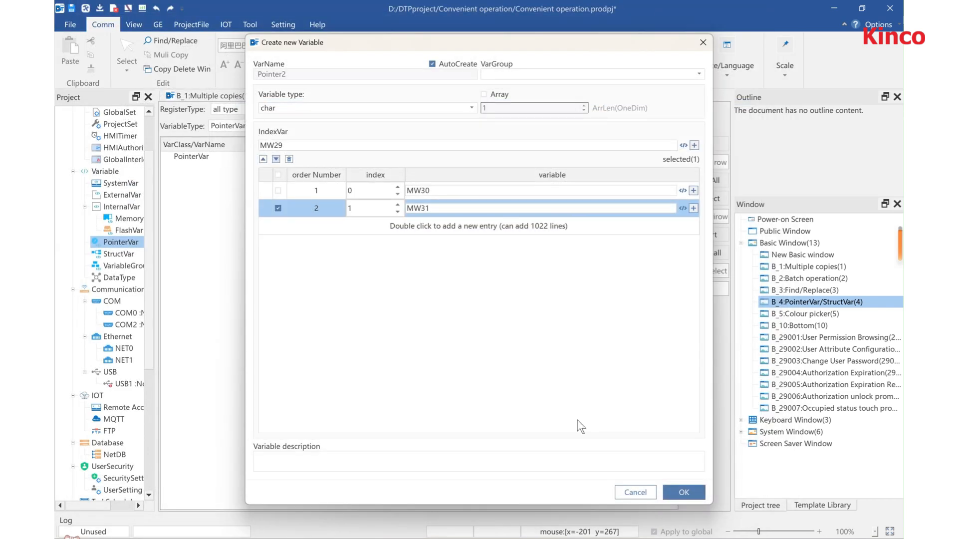
{"action": "left_click", "coordinate": [681, 495]}
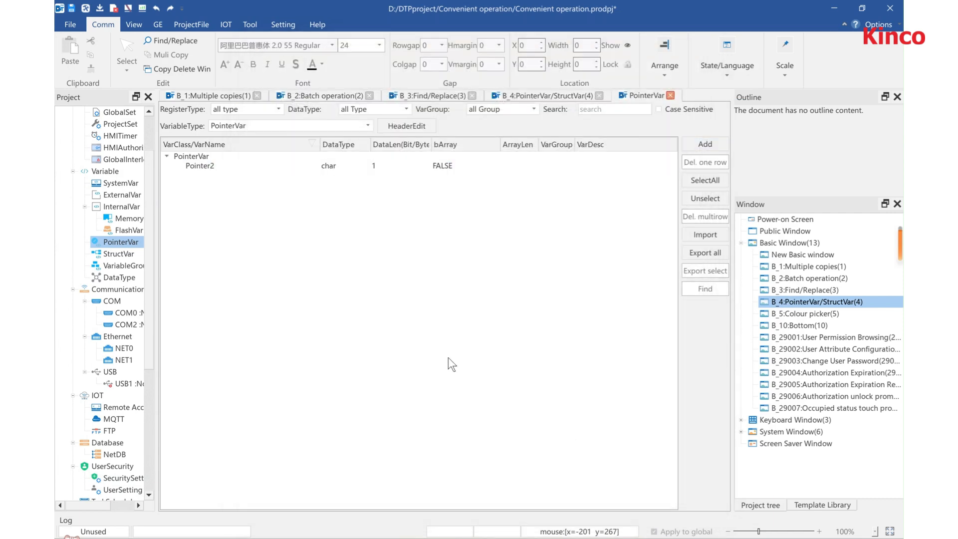
Begin a new structure variable and add four parameters, Param1 to Param4, to a new struct for it
{"action": "double_click", "coordinate": [116, 254]}
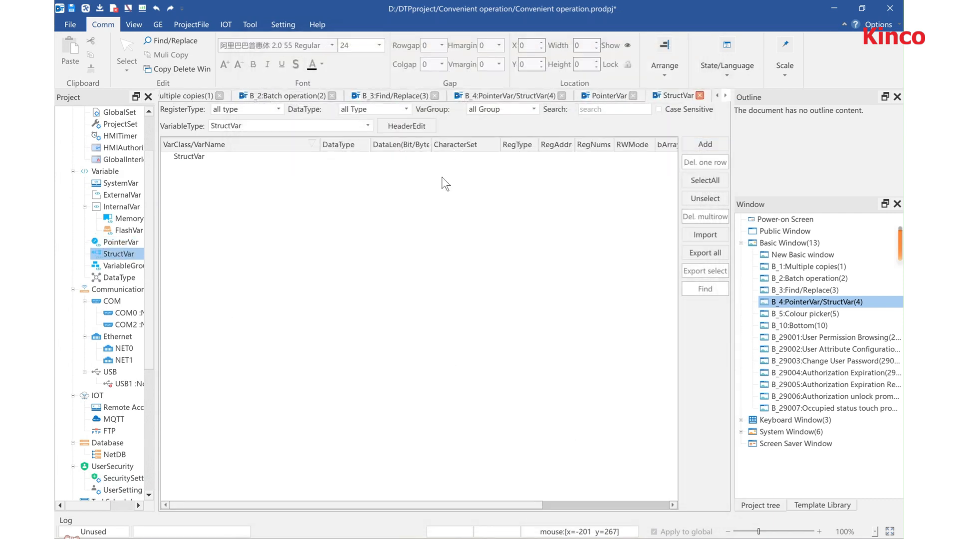
{"action": "left_click", "coordinate": [705, 144]}
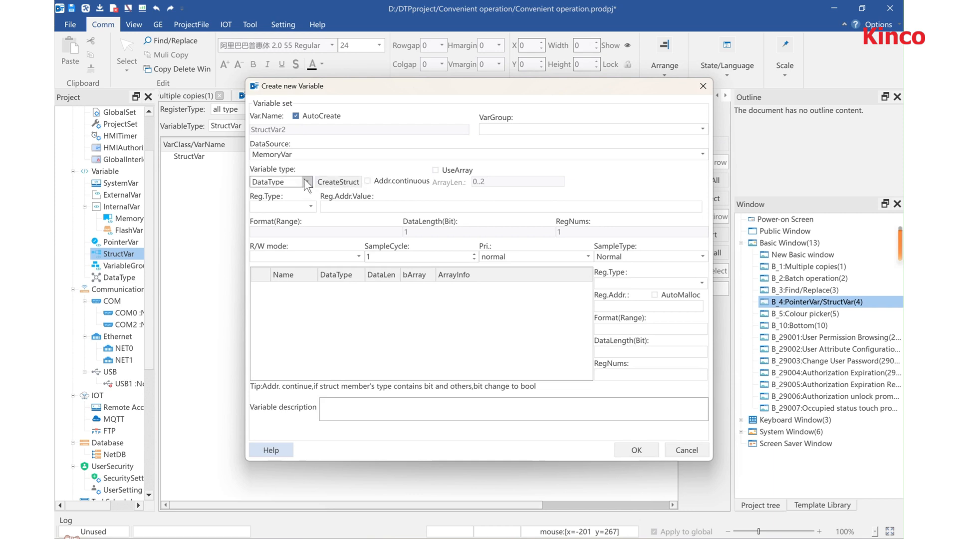
{"action": "left_click", "coordinate": [337, 183]}
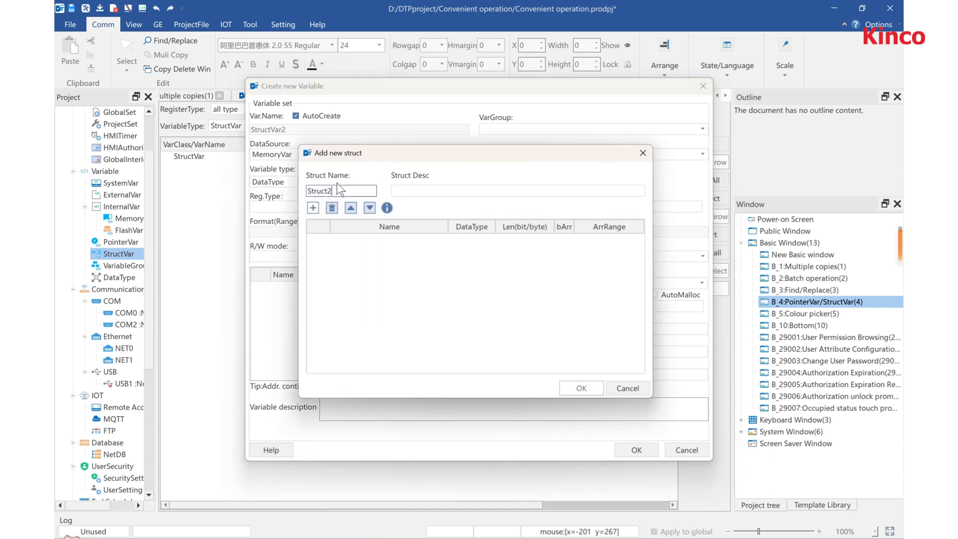
{"action": "left_click", "coordinate": [316, 208]}
{"action": "left_click", "coordinate": [315, 208]}
{"action": "left_click", "coordinate": [316, 207]}
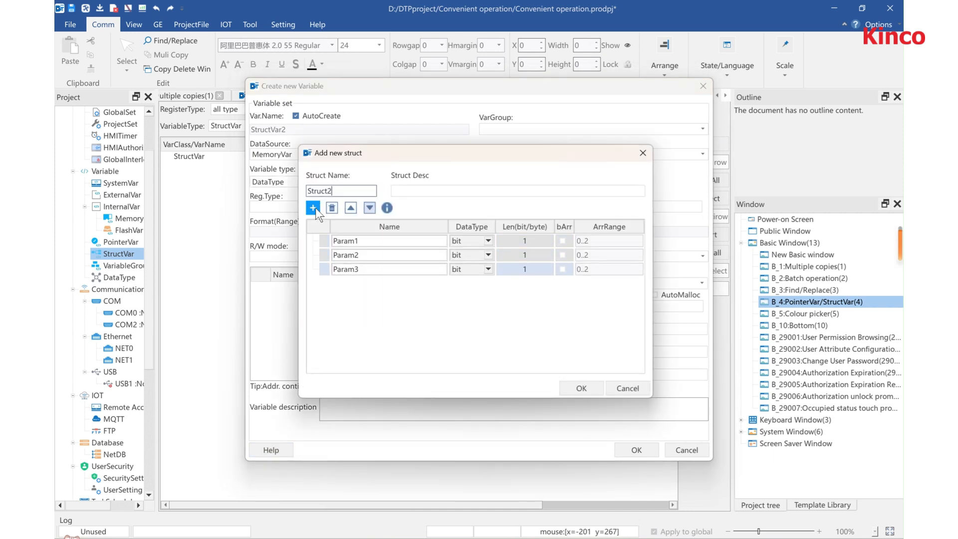
{"action": "left_click", "coordinate": [316, 208]}
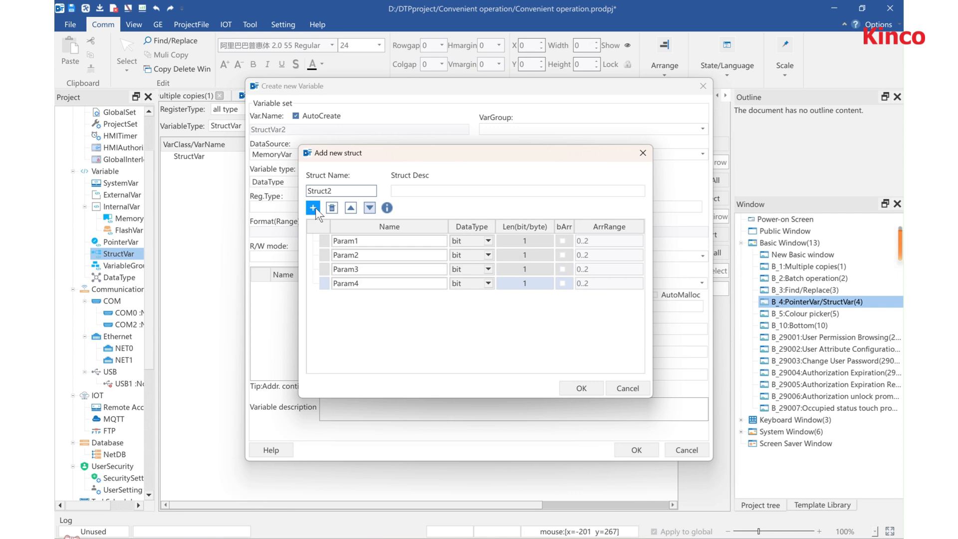
Keep Param1 as bit, set Param2 to char, Param3 to short and Param4 to int, and save the struct and its variable
{"action": "left_click", "coordinate": [484, 243]}
{"action": "left_click", "coordinate": [483, 245]}
{"action": "left_click", "coordinate": [478, 255]}
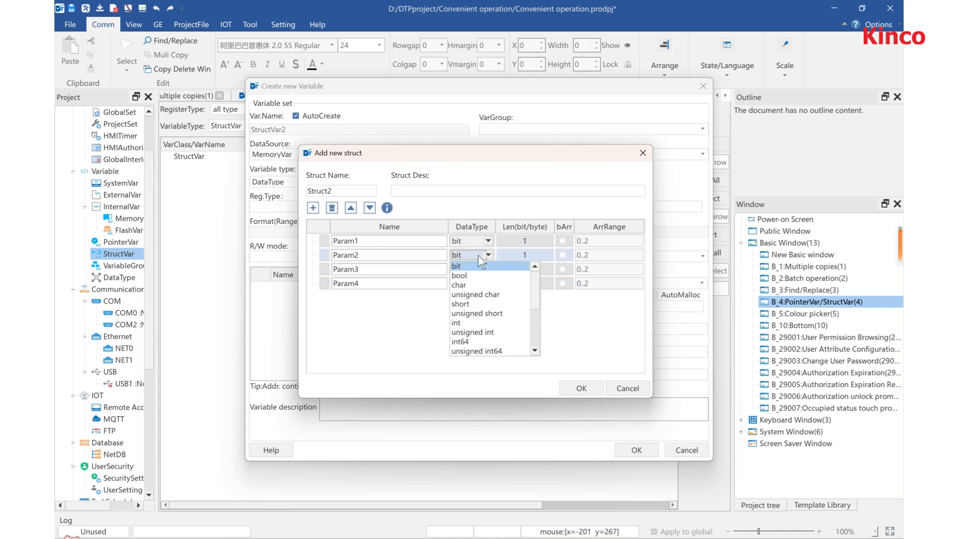
{"action": "left_click", "coordinate": [479, 286]}
{"action": "left_click", "coordinate": [477, 269]}
{"action": "left_click", "coordinate": [478, 317]}
{"action": "left_click", "coordinate": [475, 285]}
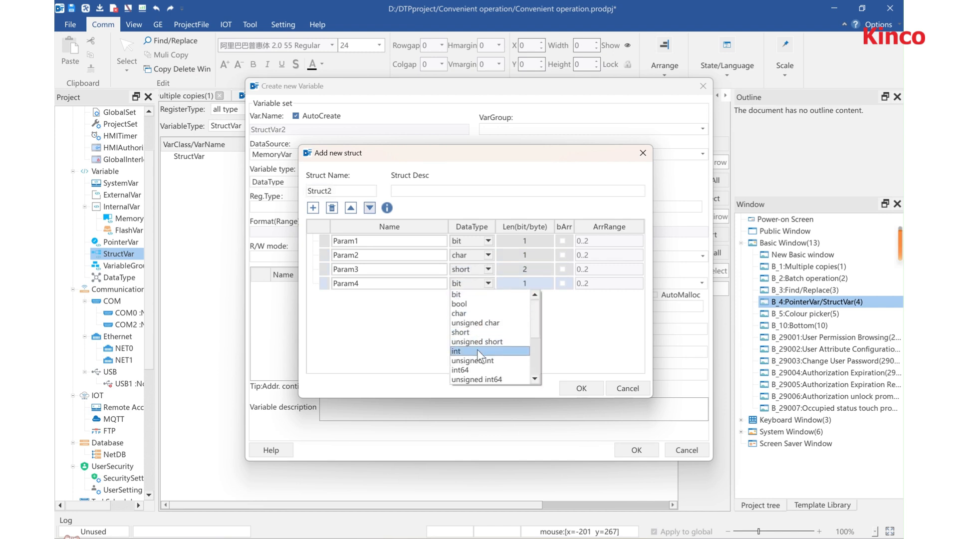
{"action": "left_click", "coordinate": [477, 350]}
{"action": "left_click", "coordinate": [580, 388]}
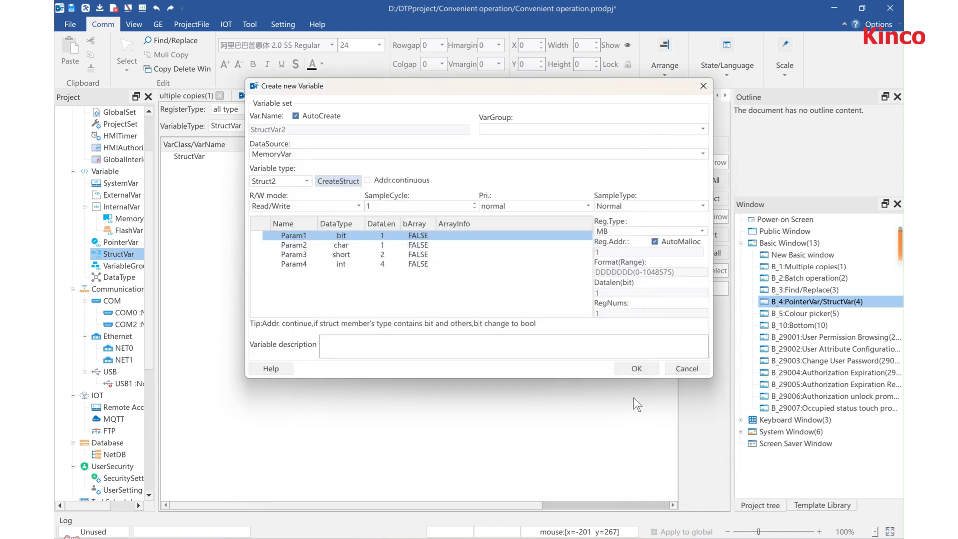
{"action": "left_click", "coordinate": [634, 425]}
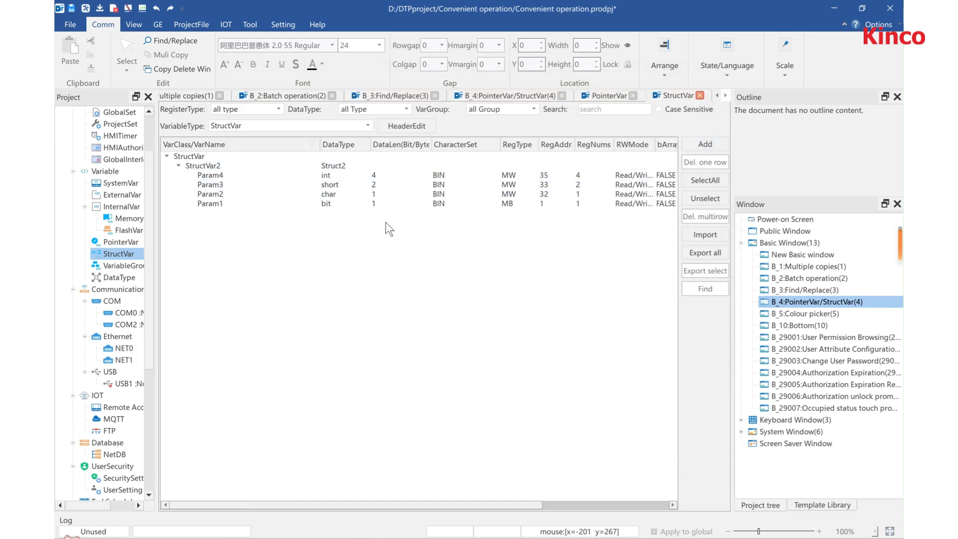
Add a bit switch component to window B_4:PointerVar/StructVar
{"action": "double_click", "coordinate": [806, 302]}
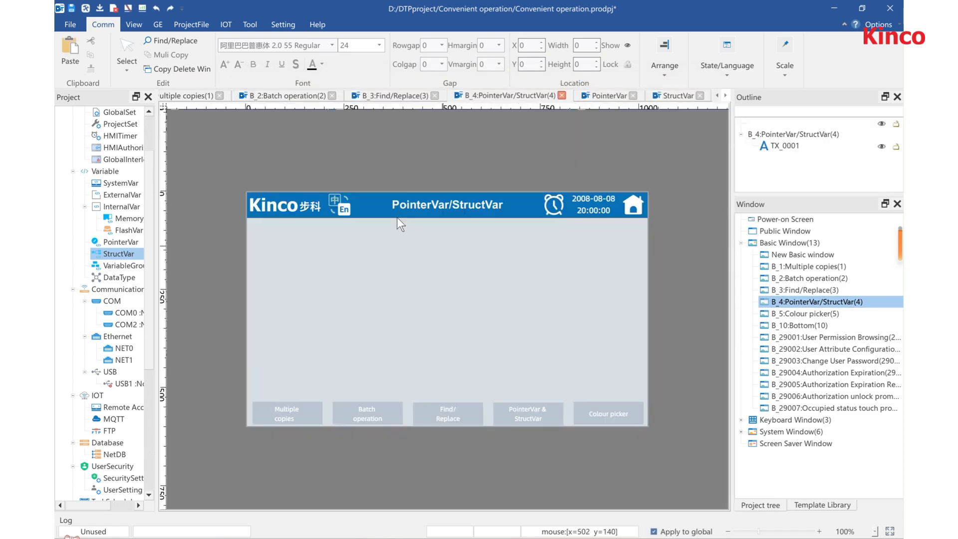
{"action": "left_click", "coordinate": [158, 25]}
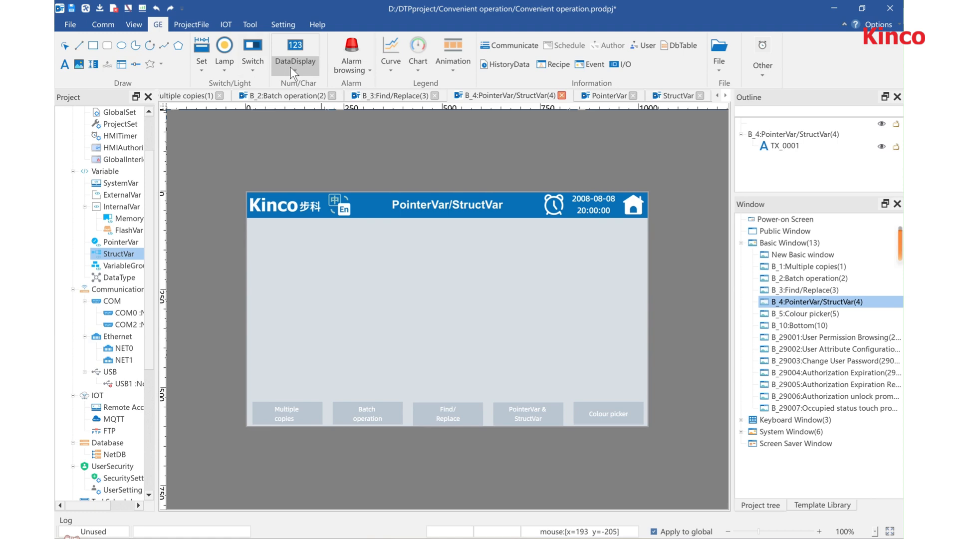
{"action": "left_click", "coordinate": [255, 74]}
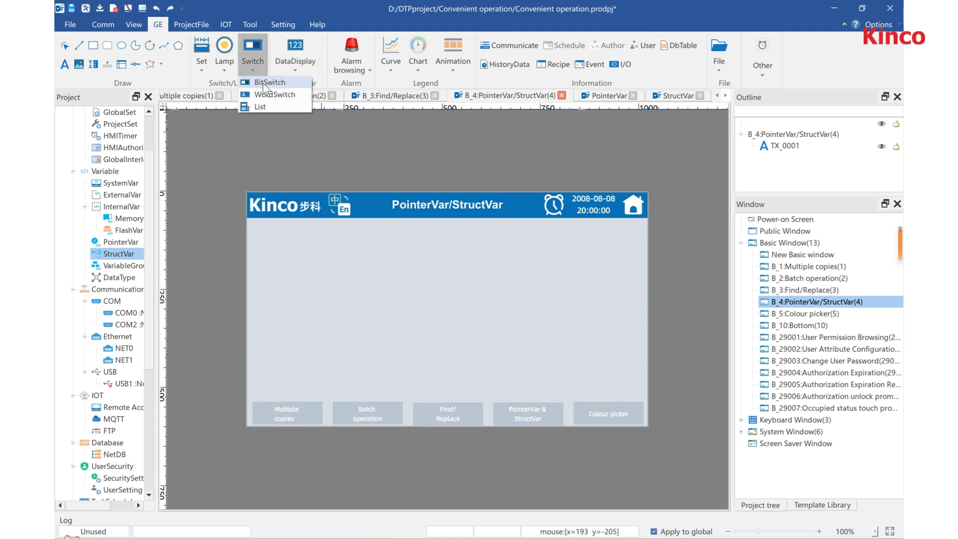
{"action": "left_click", "coordinate": [265, 83]}
{"action": "left_click", "coordinate": [315, 139]}
Bind the new bit switch's read/write variable to Param1 of StructVar2 and confirm the component
{"action": "double_click", "coordinate": [328, 110]}
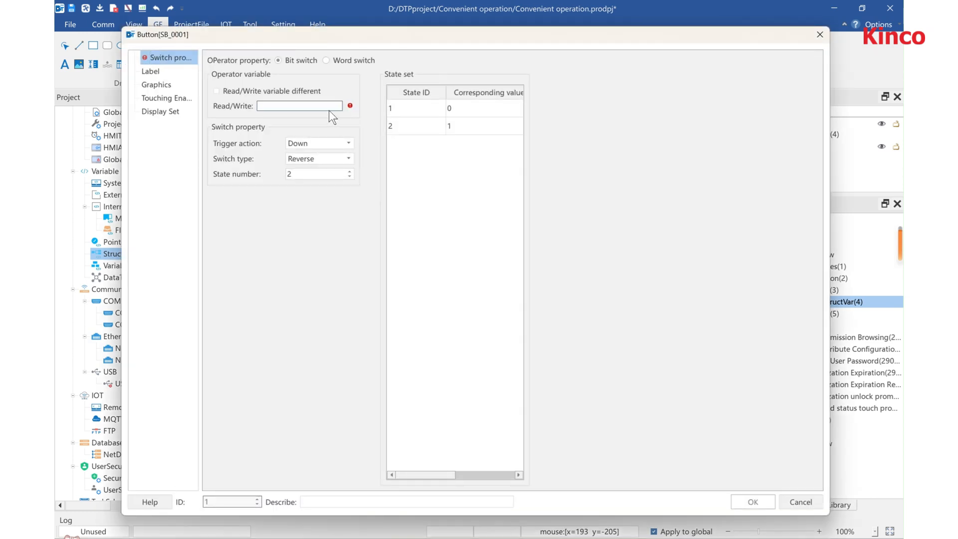
{"action": "left_click", "coordinate": [119, 209]}
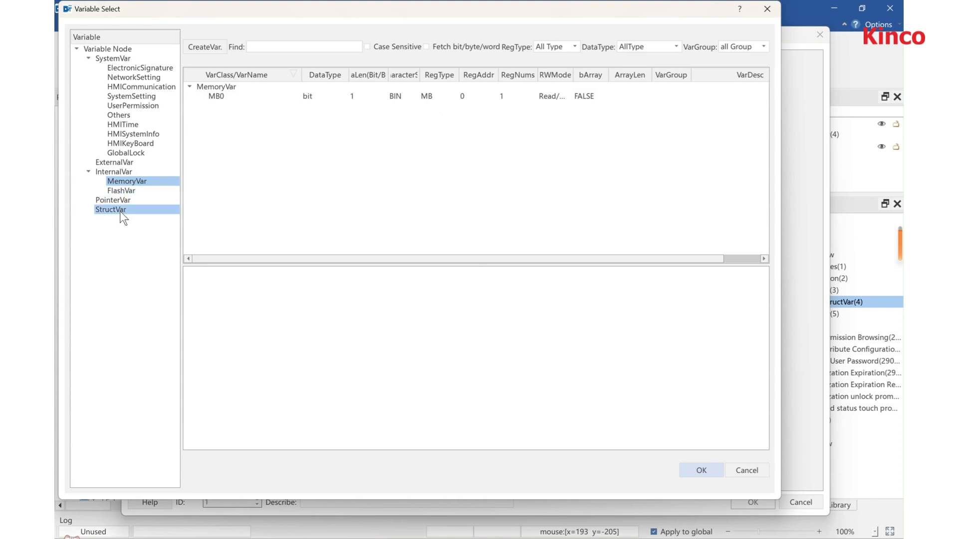
{"action": "left_click", "coordinate": [292, 105]}
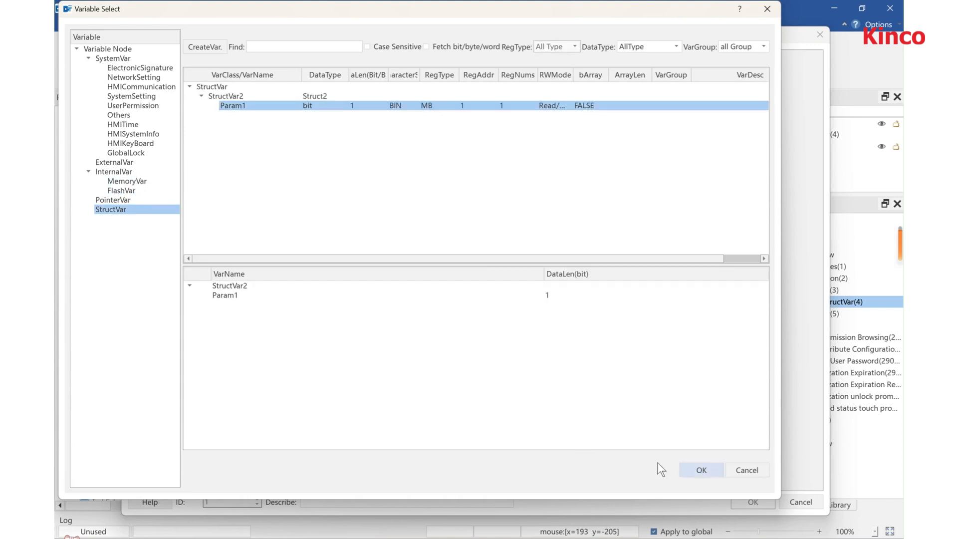
{"action": "left_click", "coordinate": [716, 471]}
{"action": "left_click", "coordinate": [751, 502]}
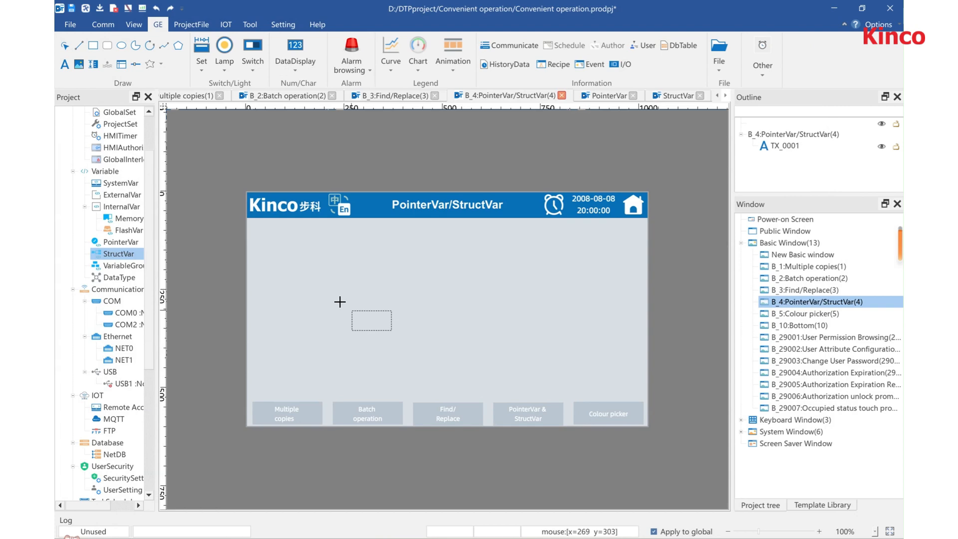
Add a numeric input component bound to Param2 of StructVar2 and place it just right of the bit switch
{"action": "left_click", "coordinate": [296, 70]}
{"action": "left_click", "coordinate": [305, 92]}
{"action": "left_click", "coordinate": [363, 135]}
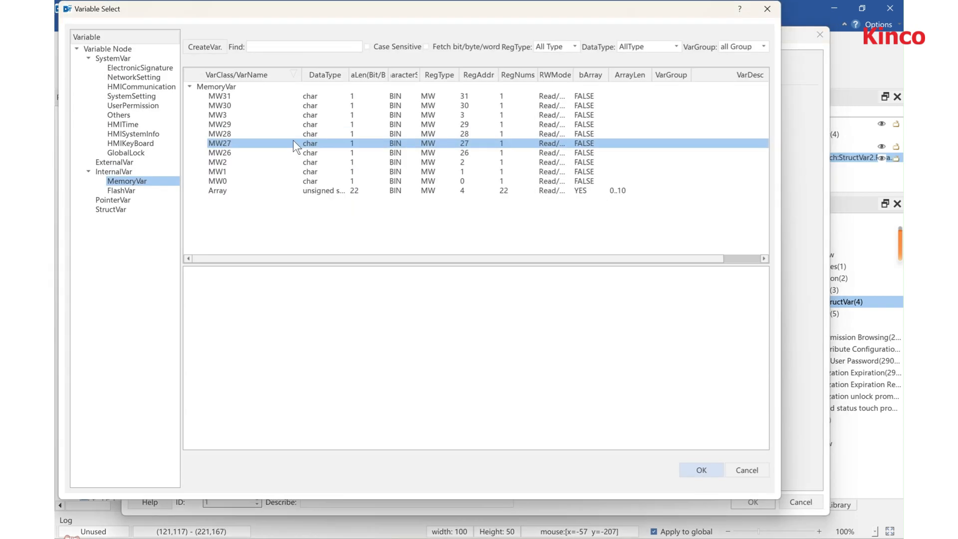
{"action": "left_click", "coordinate": [142, 207]}
{"action": "left_click", "coordinate": [257, 125]}
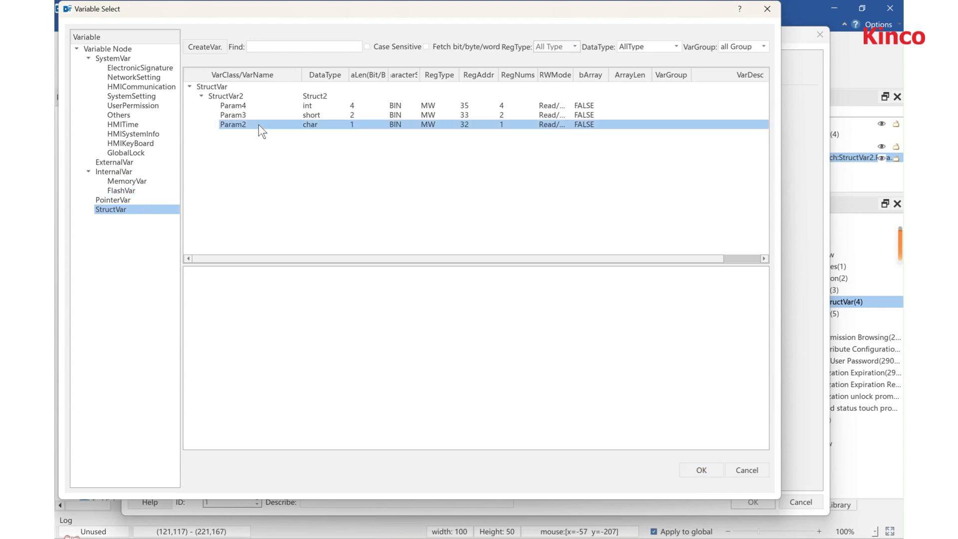
{"action": "left_click", "coordinate": [702, 471]}
{"action": "left_click", "coordinate": [747, 498]}
{"action": "left_click", "coordinate": [347, 237]}
Add another numeric input component bound to Param3 of StructVar2 and place it right of the Param2 component
{"action": "left_click", "coordinate": [285, 72]}
{"action": "left_click", "coordinate": [311, 94]}
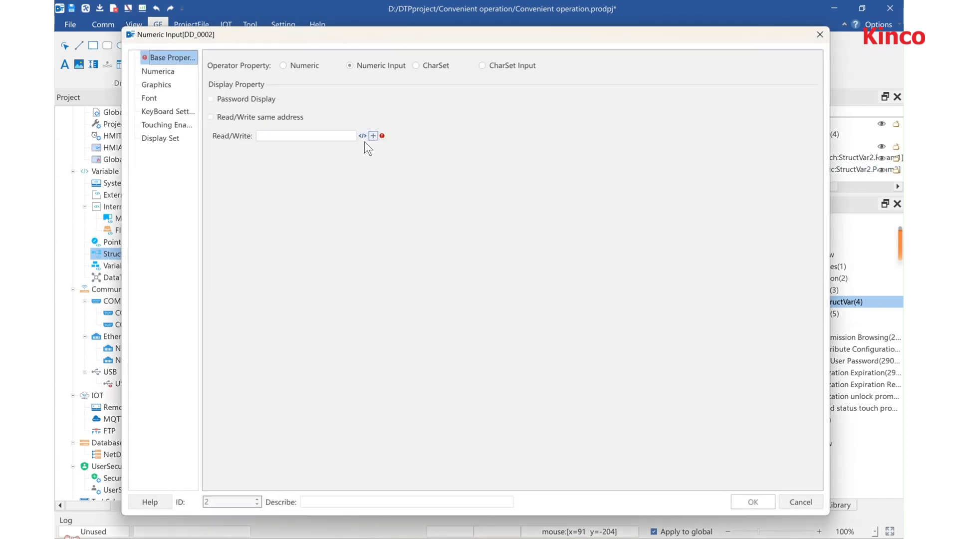
{"action": "left_click", "coordinate": [361, 135]}
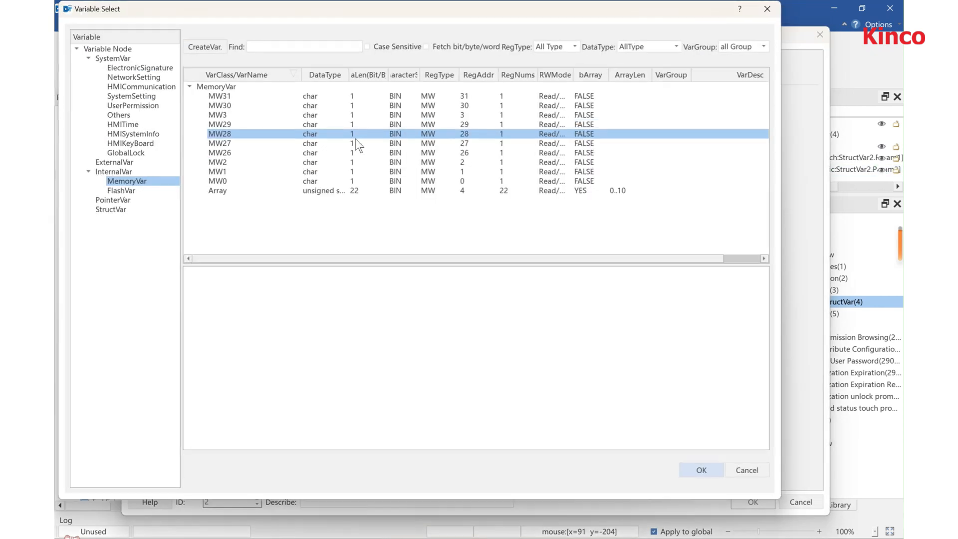
{"action": "left_click", "coordinate": [151, 208]}
{"action": "left_click", "coordinate": [302, 116]}
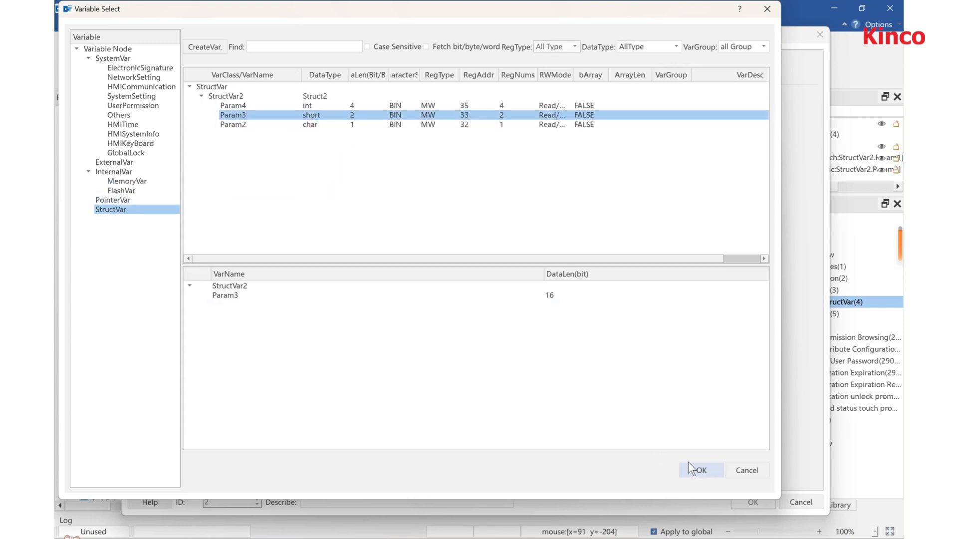
{"action": "left_click", "coordinate": [698, 469]}
{"action": "left_click", "coordinate": [746, 501]}
{"action": "left_click", "coordinate": [400, 238]}
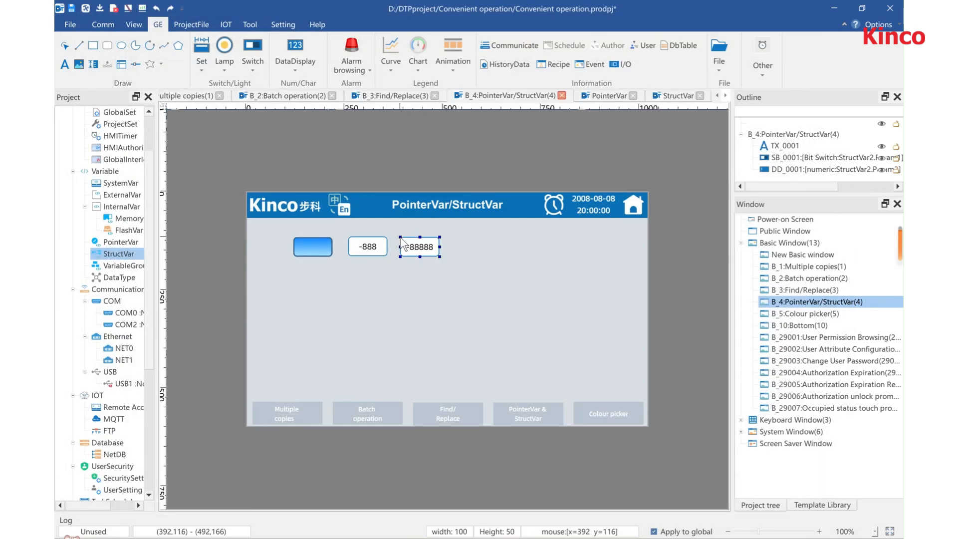
Add a numeric input component bound to the pointer variable Pointer2 and place it below the bit switch
{"action": "left_click", "coordinate": [382, 271]}
{"action": "left_click", "coordinate": [297, 75]}
{"action": "left_click", "coordinate": [307, 92]}
{"action": "left_click", "coordinate": [361, 133]}
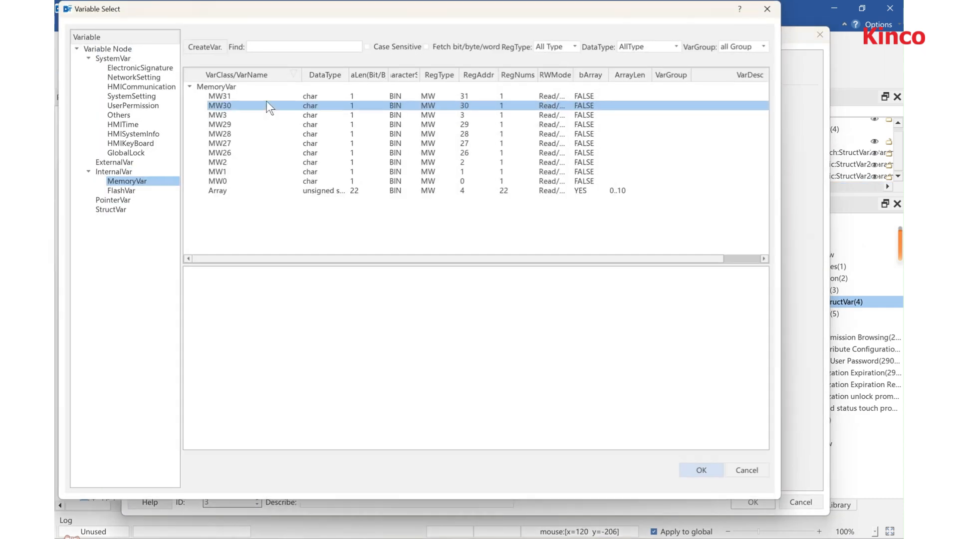
{"action": "left_click", "coordinate": [142, 200]}
{"action": "left_click", "coordinate": [227, 97]}
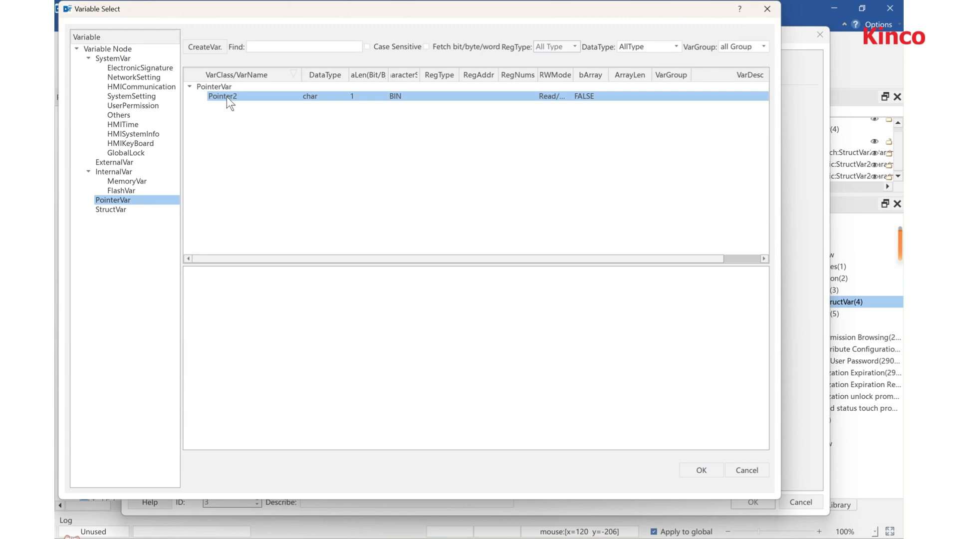
{"action": "left_click", "coordinate": [317, 97]}
{"action": "left_click", "coordinate": [701, 470]}
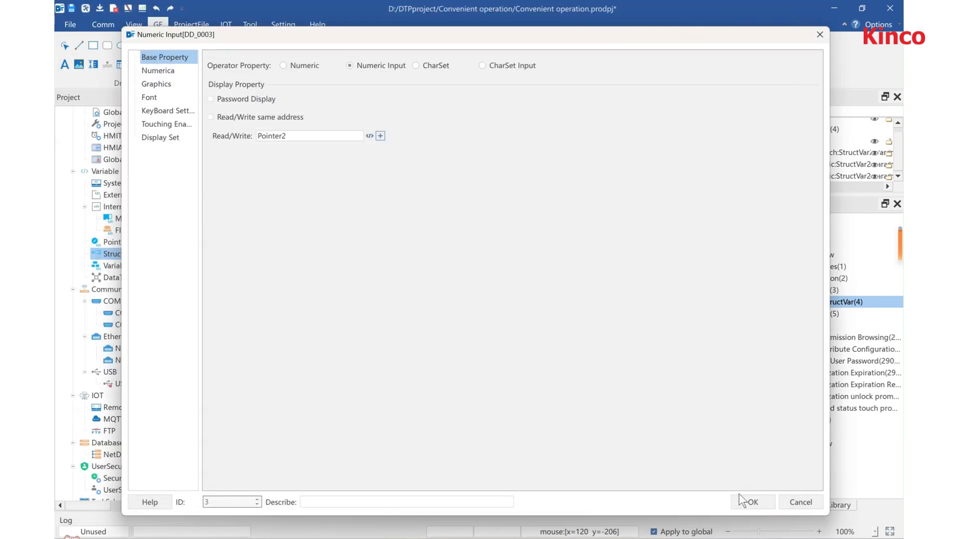
{"action": "left_click", "coordinate": [748, 501]}
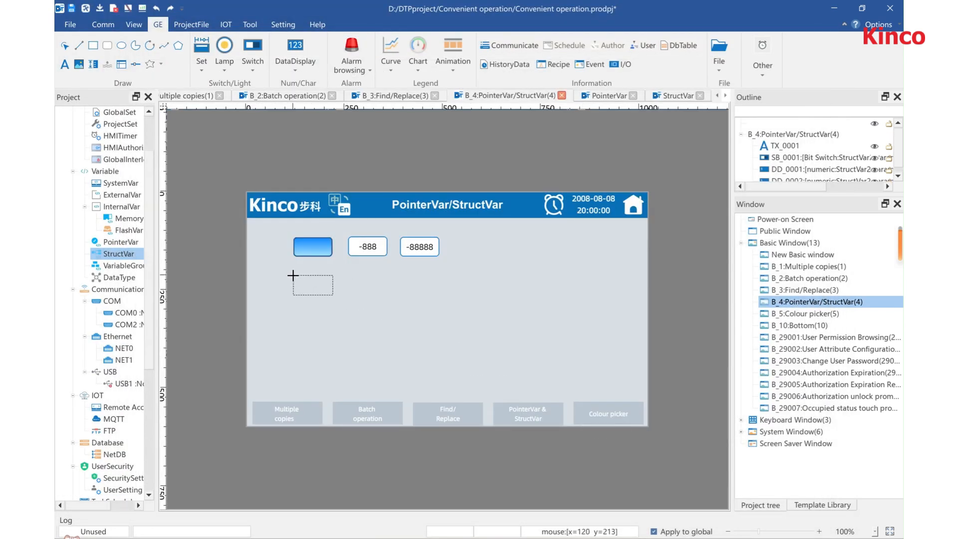
{"action": "left_click", "coordinate": [293, 275]}
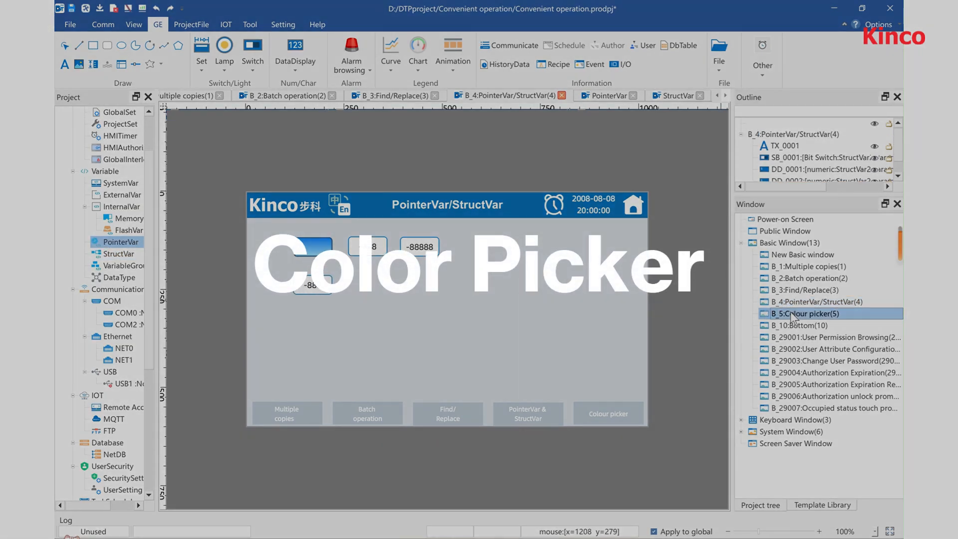
Open window B_5:Colour picker and draw a rectangle about 209 by 167 in its upper left area
{"action": "double_click", "coordinate": [790, 313]}
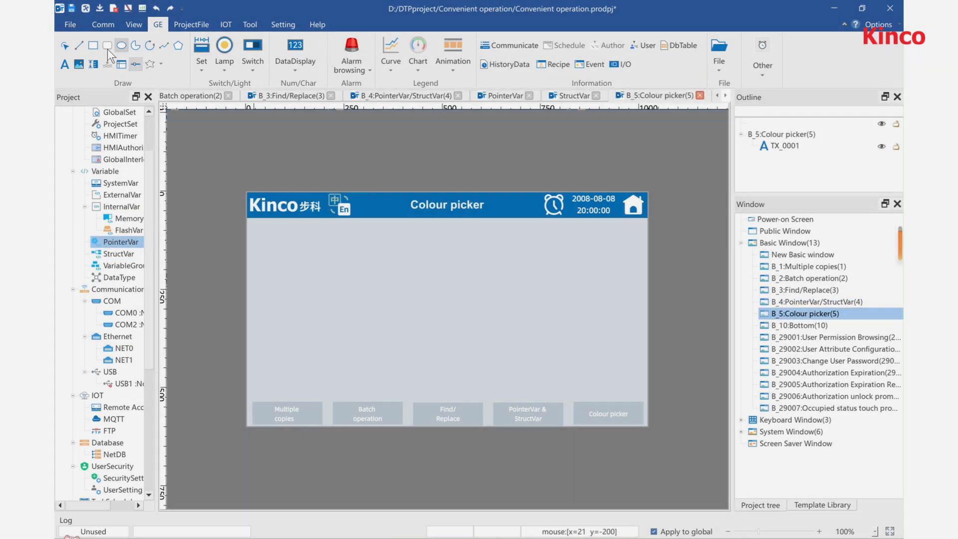
{"action": "left_click", "coordinate": [93, 45]}
{"action": "left_click_drag", "start_coordinate": [274, 241], "coordinate": [357, 306]}
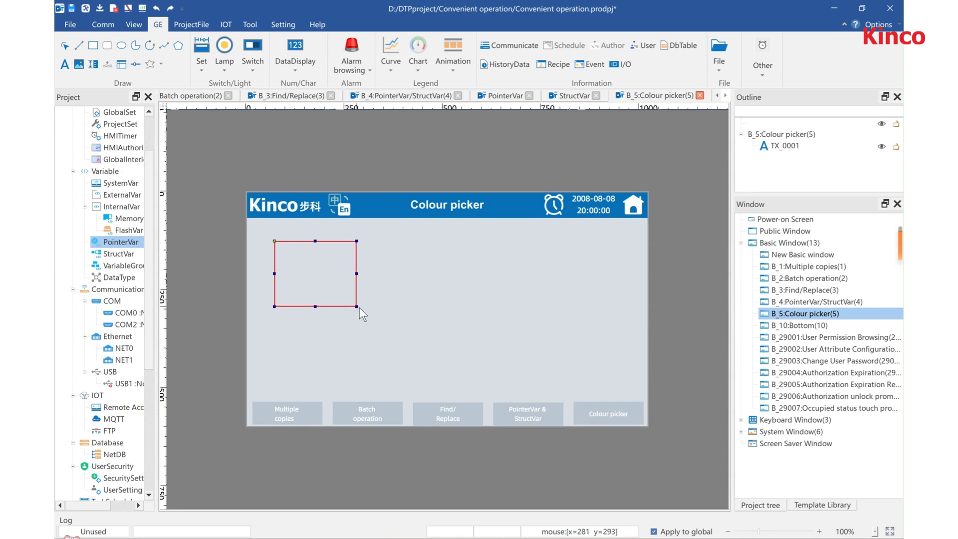
Set the rectangle's border line colour to the orange #f4b47a sampled from the Animation icon on screen
{"action": "left_click", "coordinate": [400, 132]}
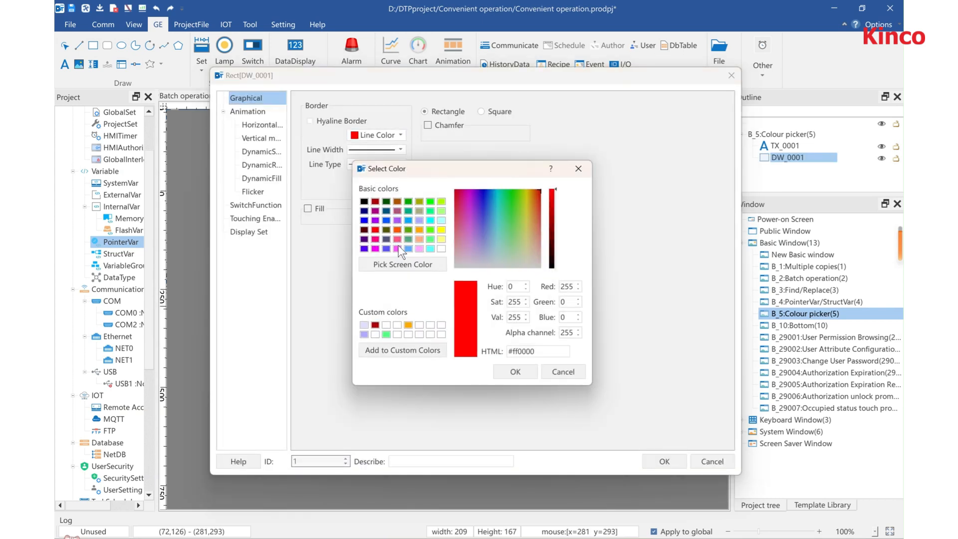
{"action": "left_click", "coordinate": [396, 265]}
{"action": "left_click", "coordinate": [454, 46]}
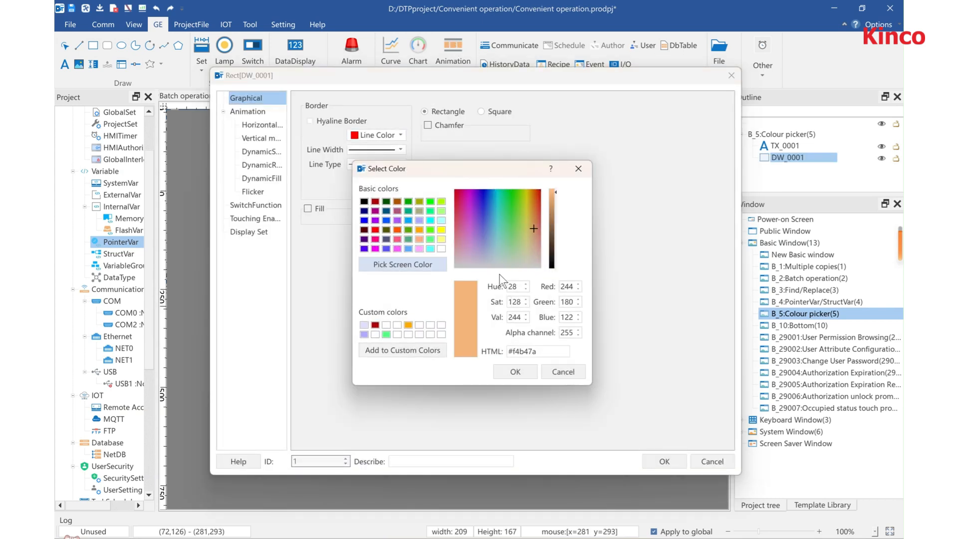
{"action": "left_click", "coordinate": [516, 372]}
Enable the rectangle's fill, set its back colour to the blue #0d75c7 sampled from the Switch icon, and apply the properties
{"action": "left_click", "coordinate": [319, 209]}
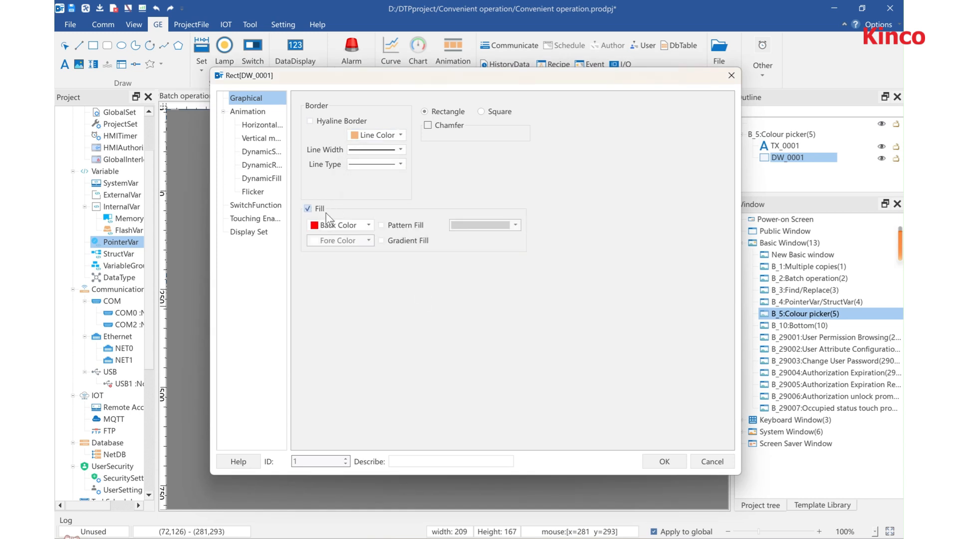
{"action": "left_click", "coordinate": [371, 225]}
{"action": "left_click", "coordinate": [399, 270]}
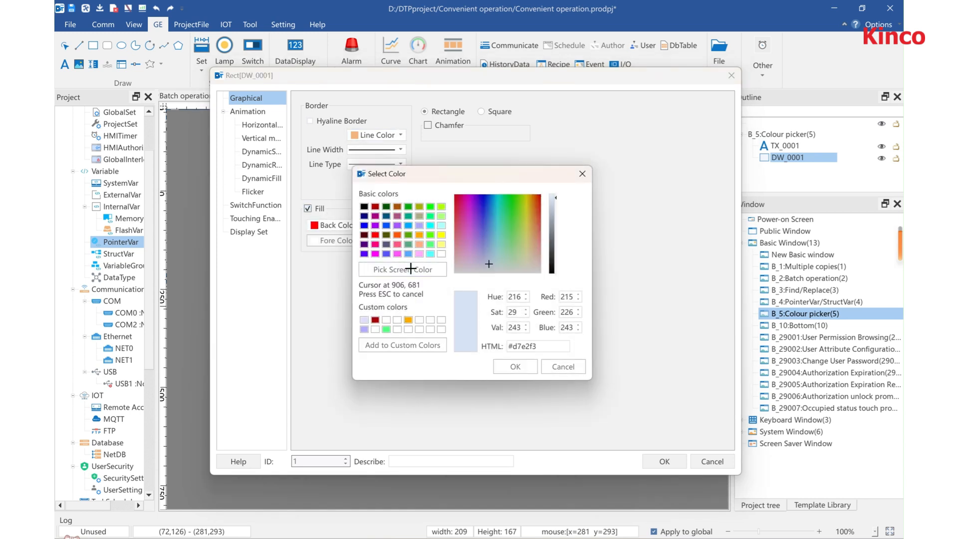
{"action": "left_click", "coordinate": [248, 45]}
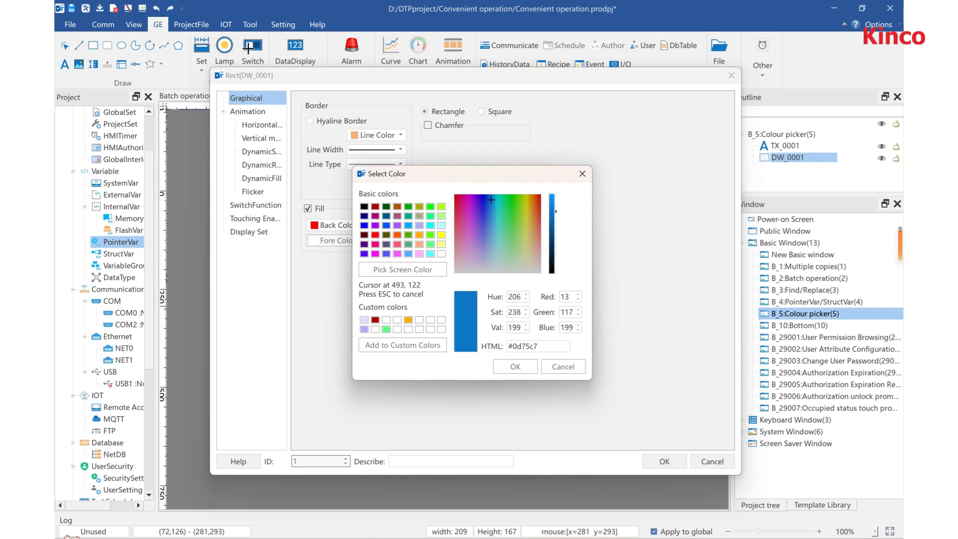
{"action": "left_click", "coordinate": [516, 366]}
{"action": "key", "text": "Return"}
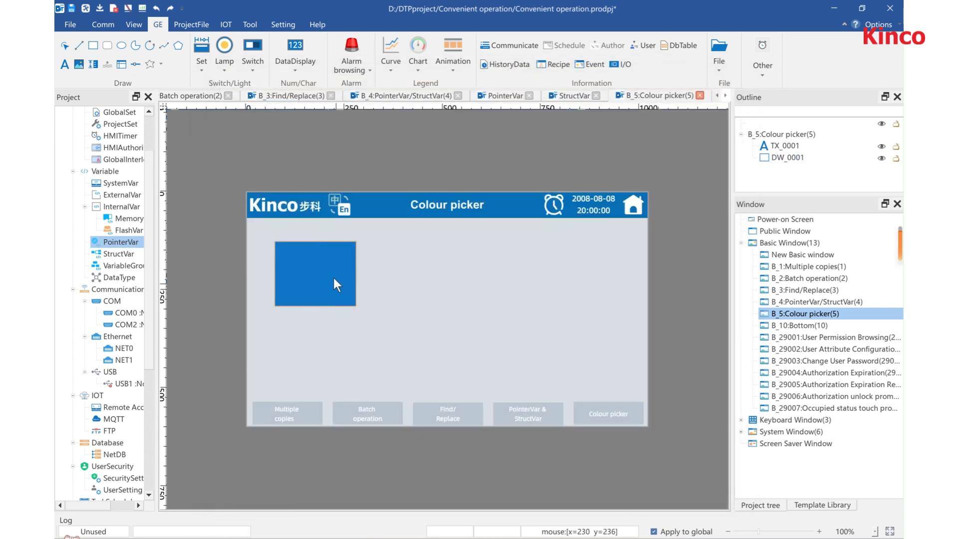
Create a text component in English(Latin) with the content "TEXT" and a green font colour sampled from the screen
{"action": "left_click", "coordinate": [65, 64]}
{"action": "left_click", "coordinate": [397, 127]}
{"action": "left_click", "coordinate": [393, 145]}
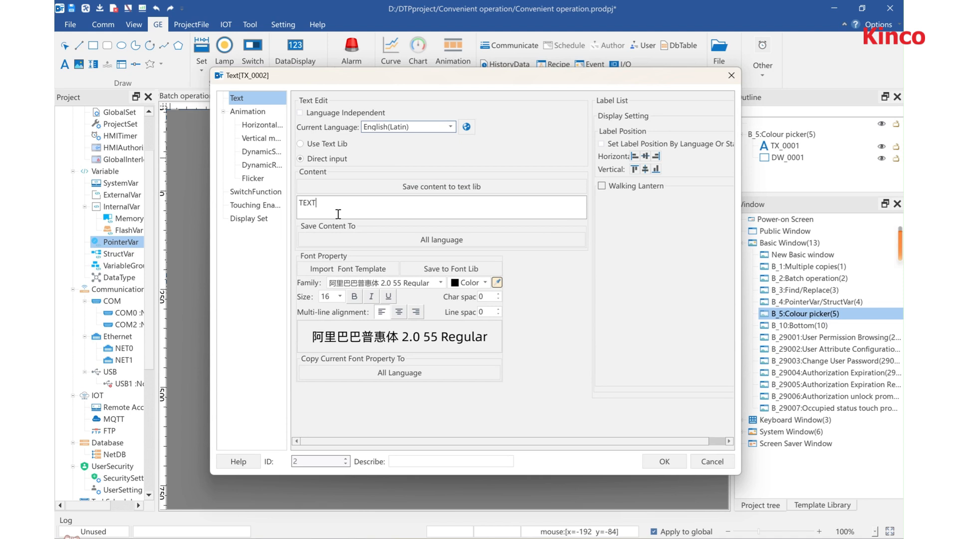
{"action": "left_click", "coordinate": [496, 282]}
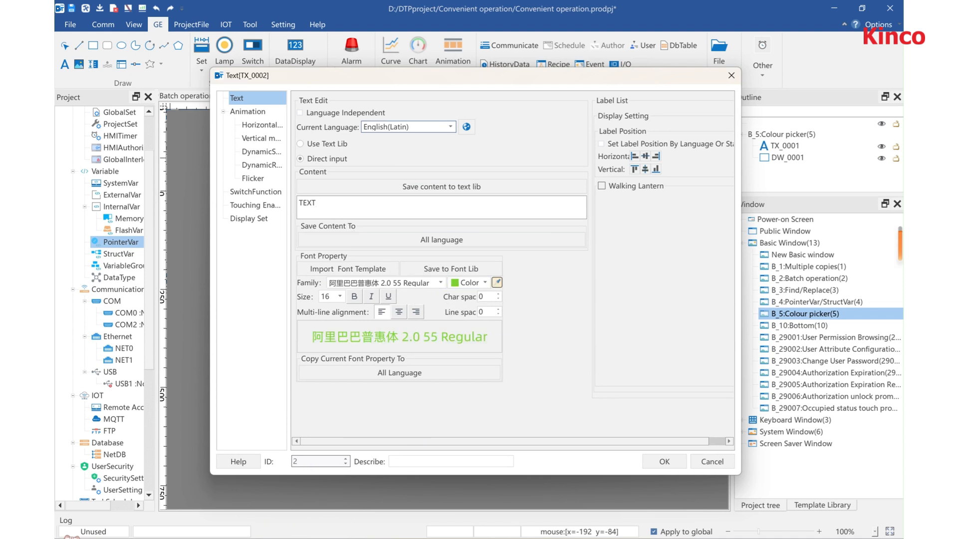
{"action": "left_click", "coordinate": [664, 462]}
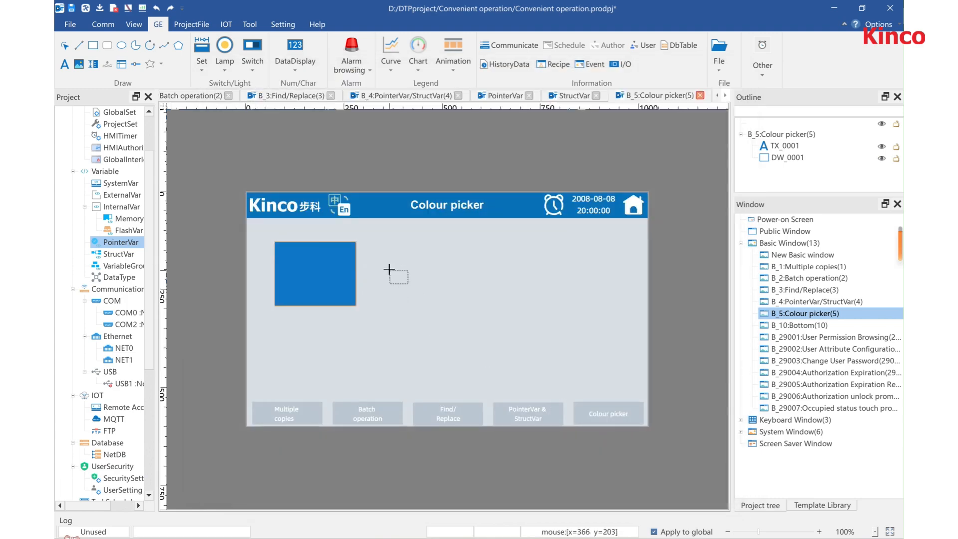